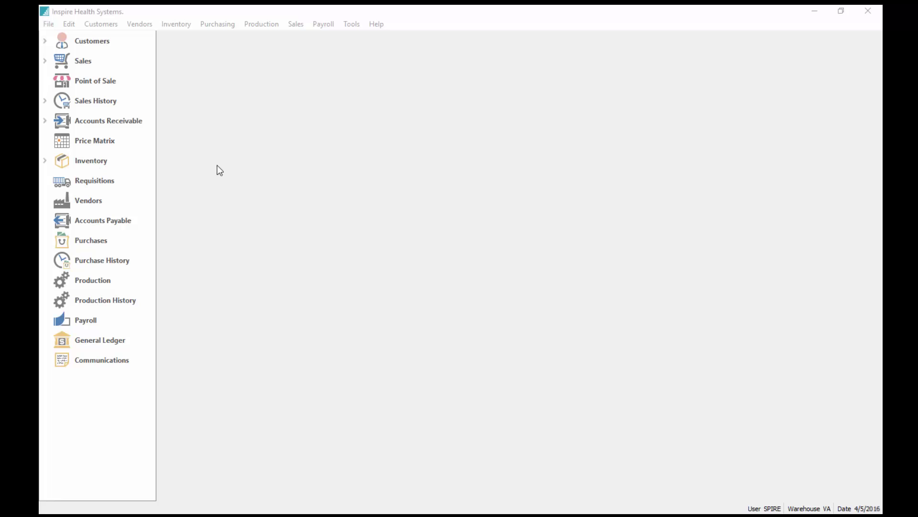
Step: Open the customer list, briefly visit Inventory, then sort customers by Address 1
left_click(89, 43)
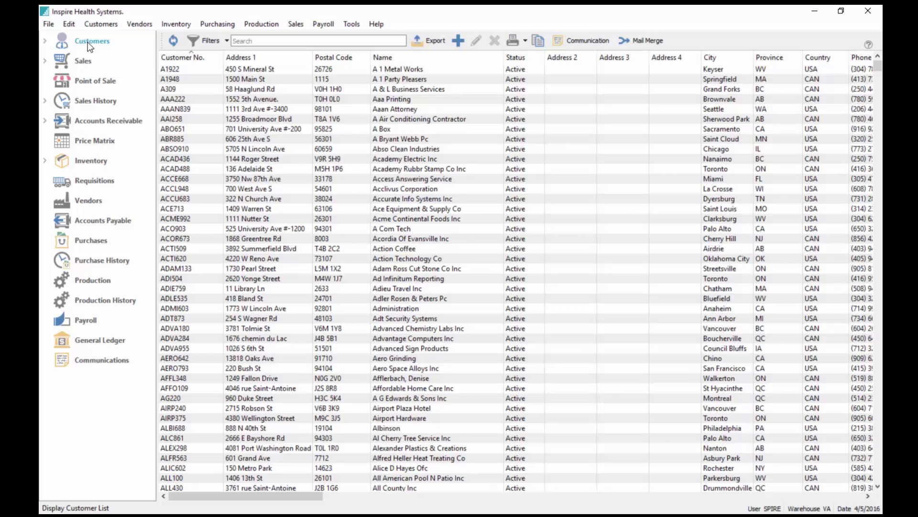
left_click(99, 167)
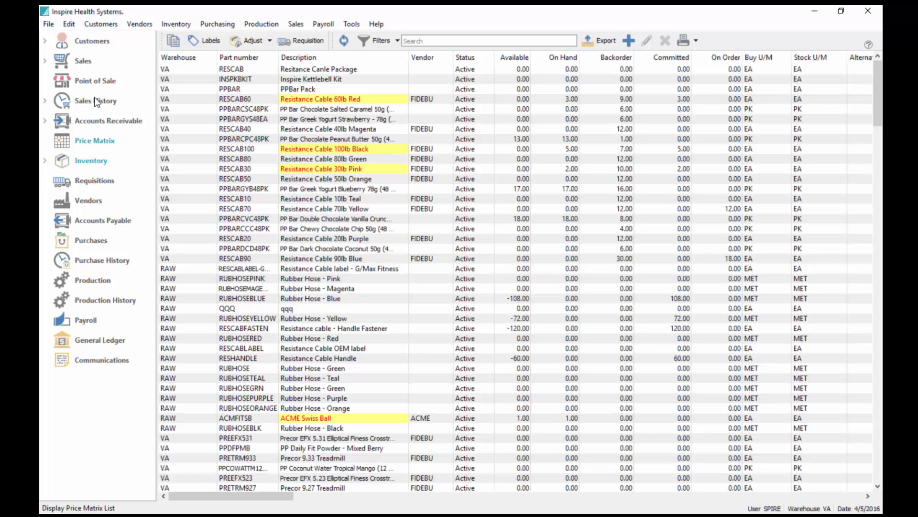
left_click(88, 42)
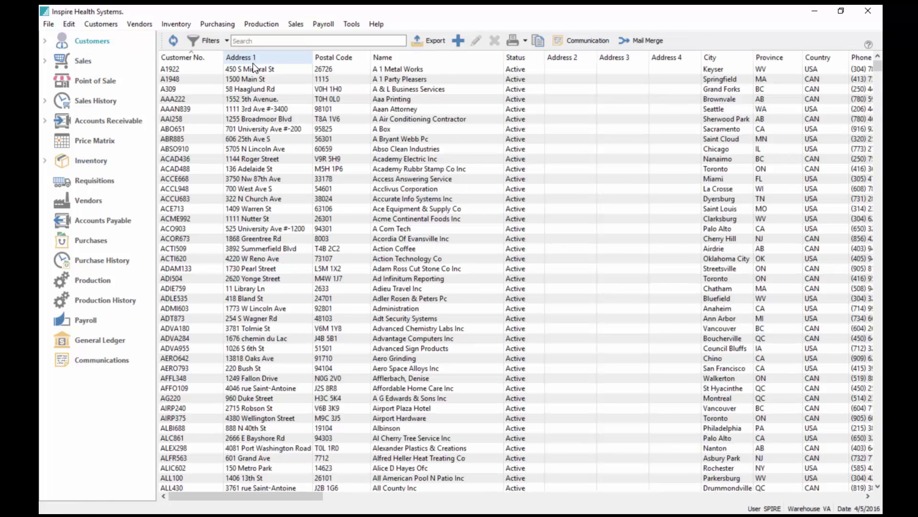
left_click(265, 58)
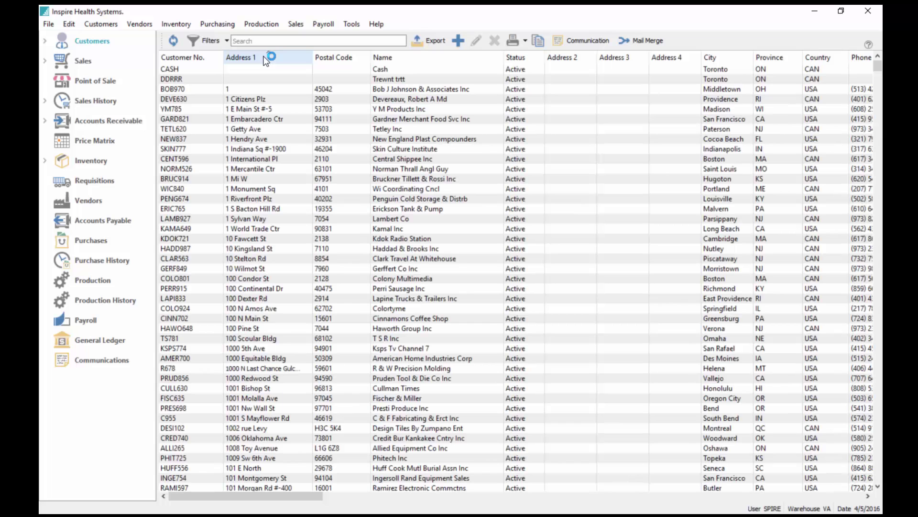
Step: Sort customers by Name and jump through the list by typing 't' and 's'
left_click(399, 56)
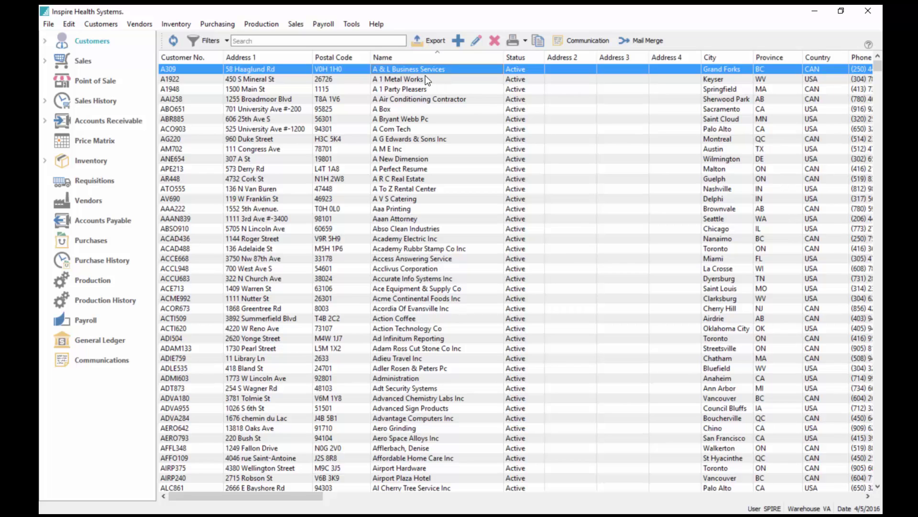
type("ternational Inc")
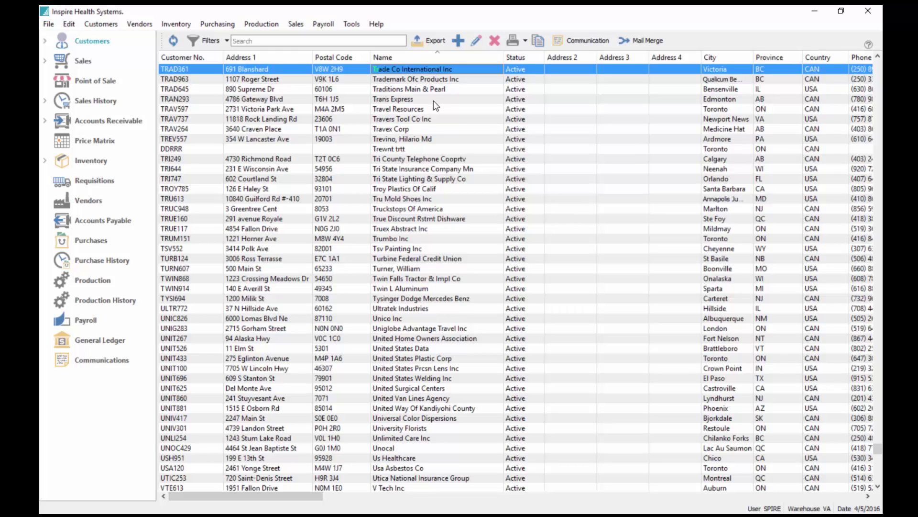
key("Down")
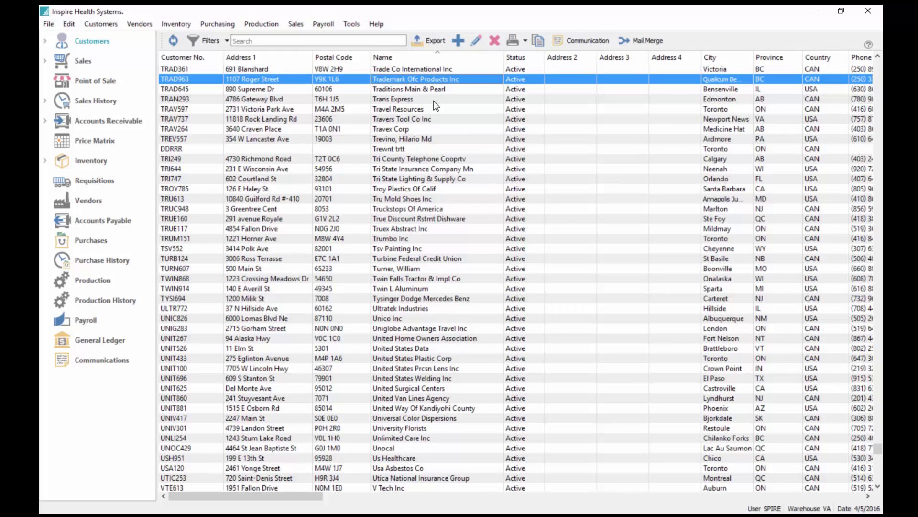
type("st National Bank")
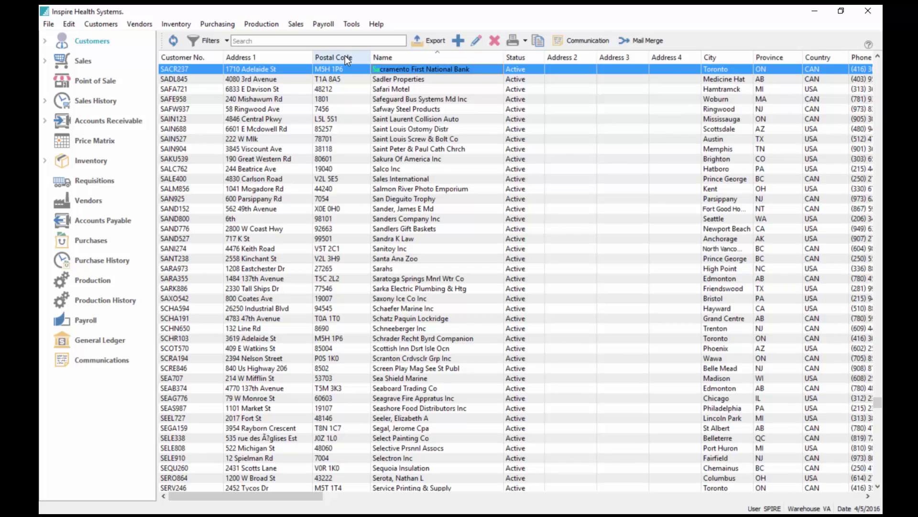
Step: Sort customers by City and jump to the Toronto customers by typing 'Tor'
left_click(729, 57)
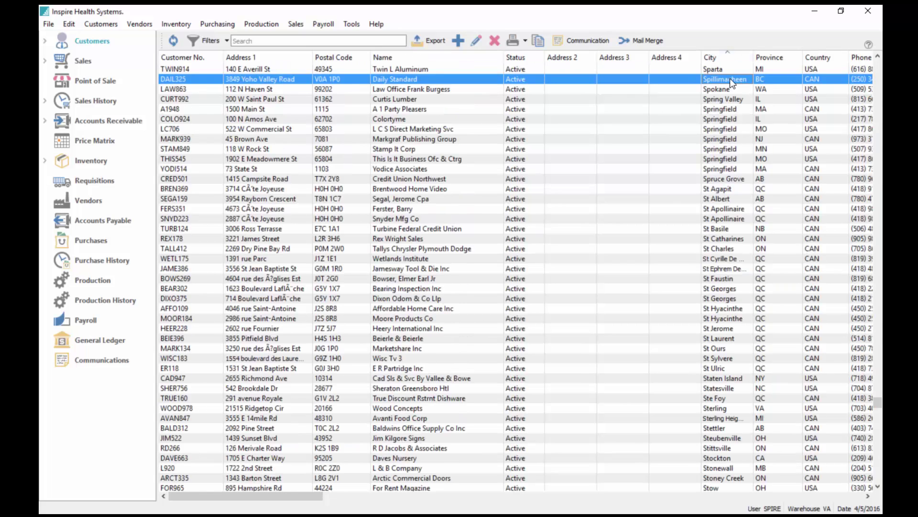
type("Toronto")
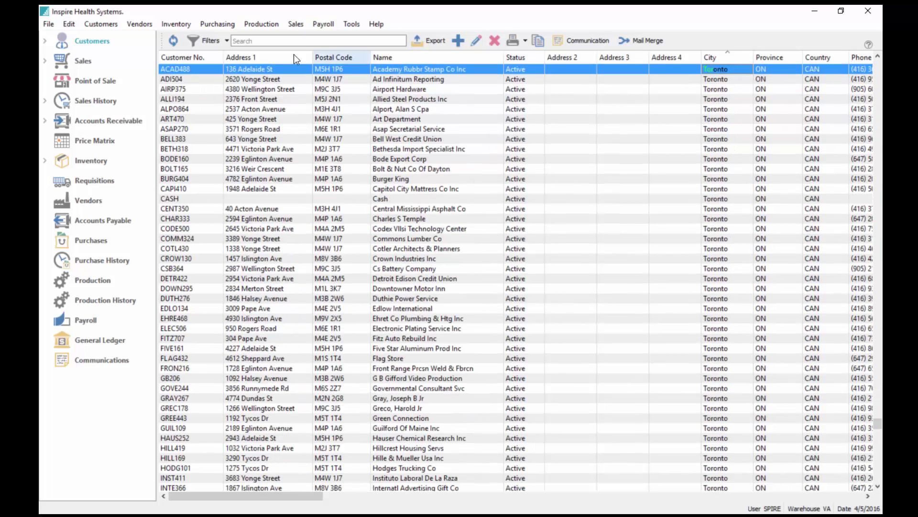
left_click(285, 40)
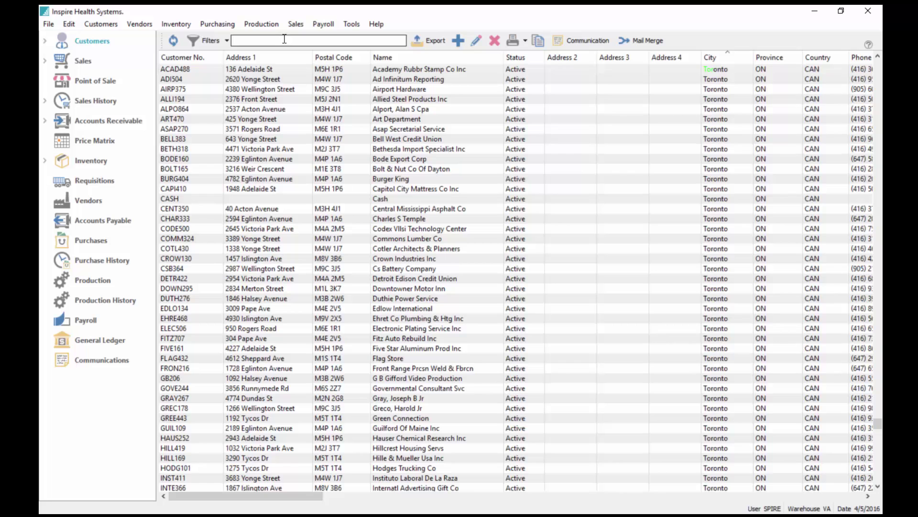
Step: Search customers for 'toronto' and check Jackson Fitness Center's secondary TORONTO address city
type("to")
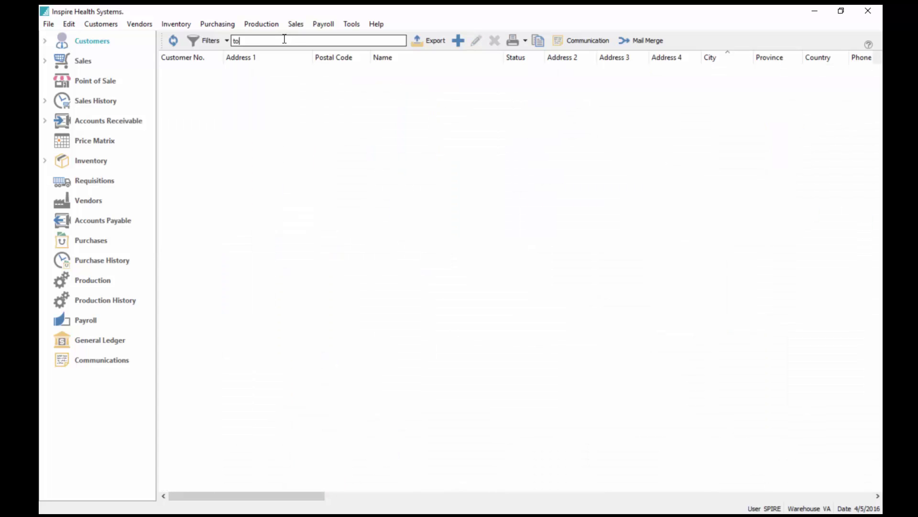
type("ronto")
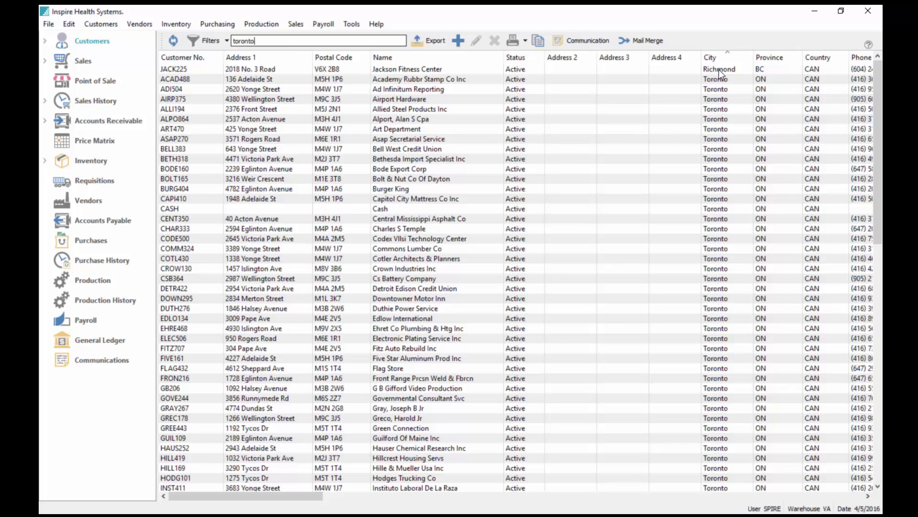
left_click(433, 69)
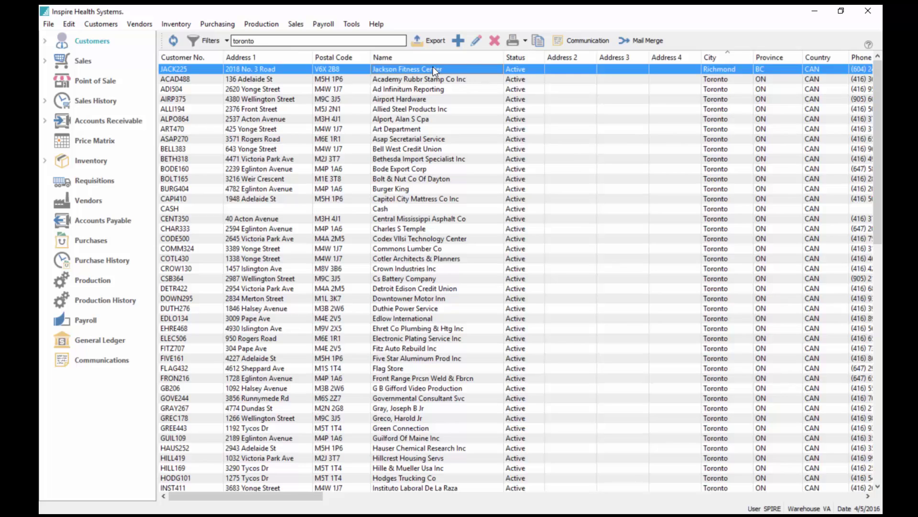
double_click(432, 67)
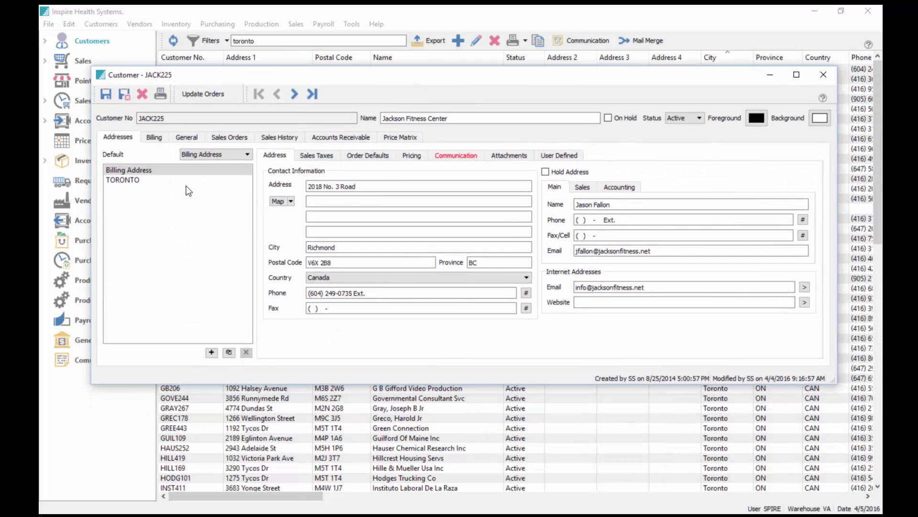
left_click(134, 180)
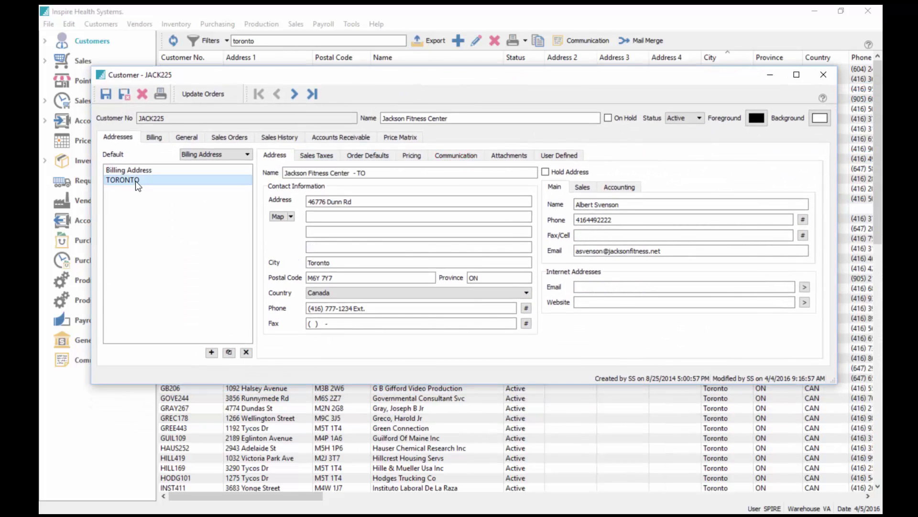
double_click(330, 262)
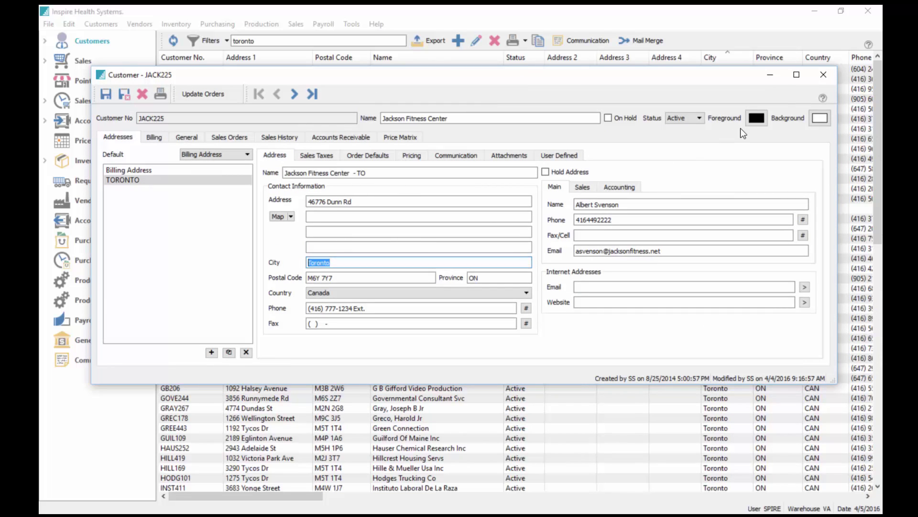
left_click(824, 75)
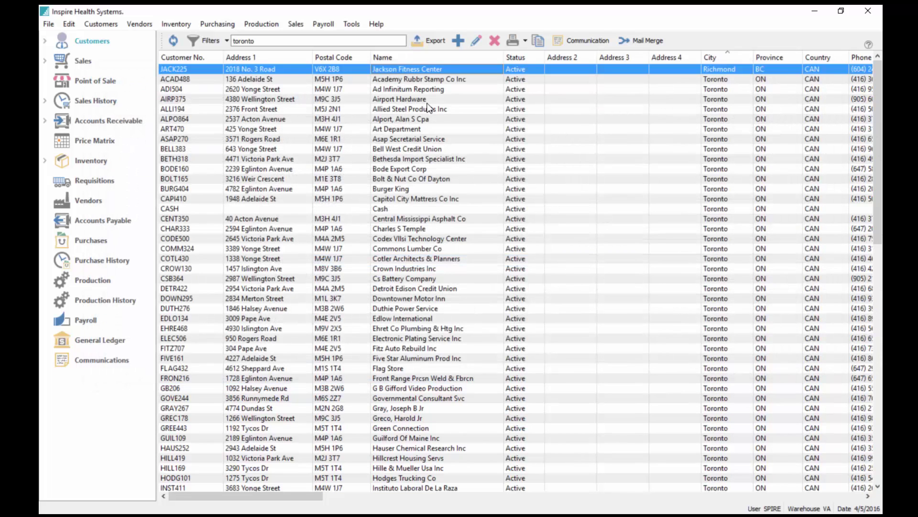
Step: Replace the customer search text with 'watch'
left_click(271, 41)
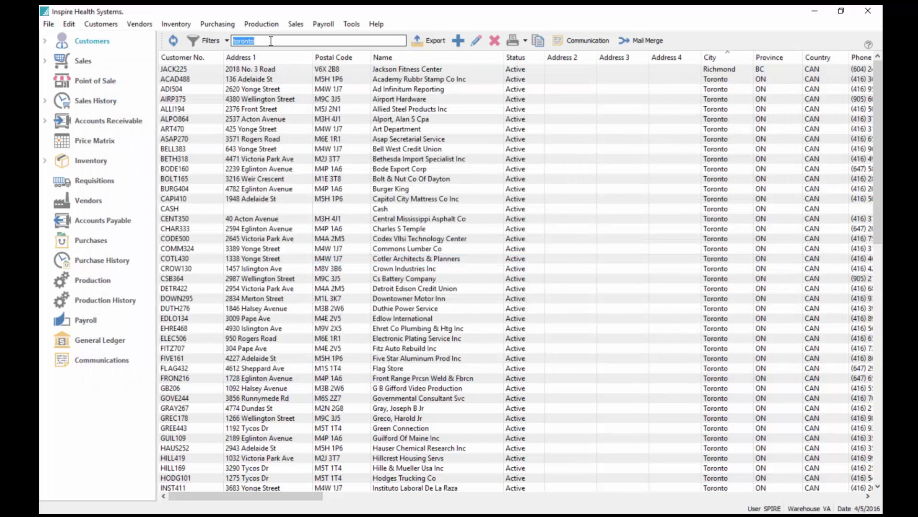
left_click(270, 41)
double_click(271, 40)
type("watch")
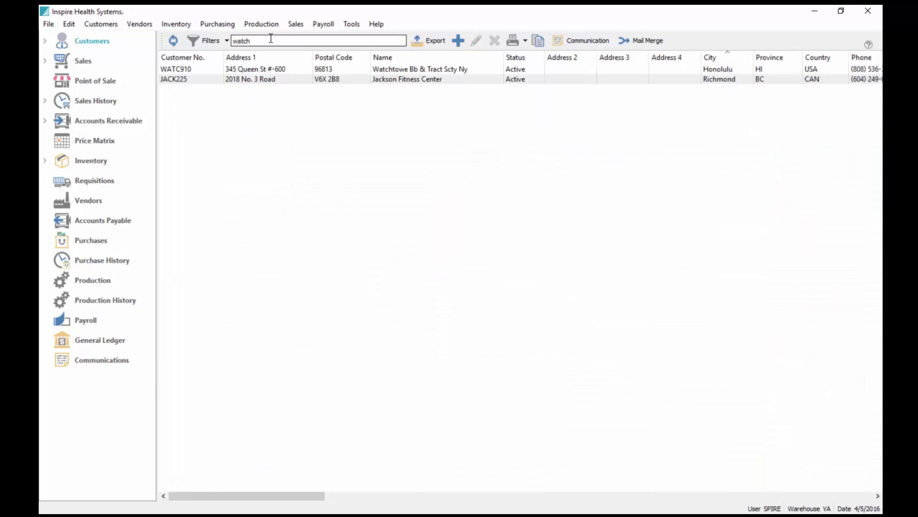
Step: Read Jackson Fitness Center's 'watch' communication note, then close its record
left_click(311, 78)
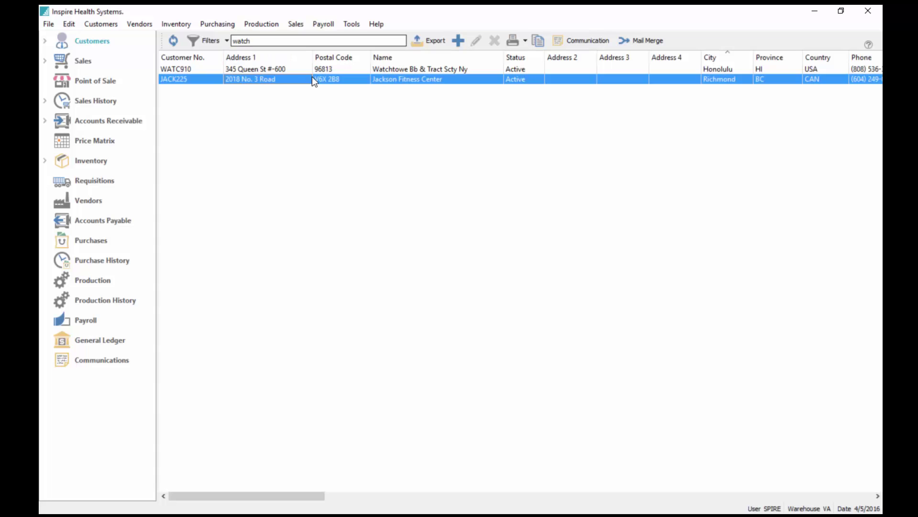
double_click(416, 79)
left_click(459, 157)
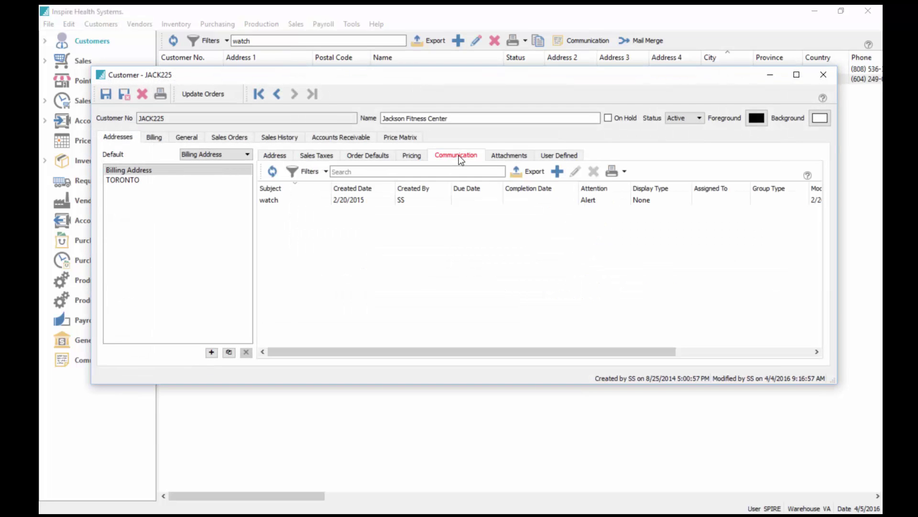
left_click(290, 201)
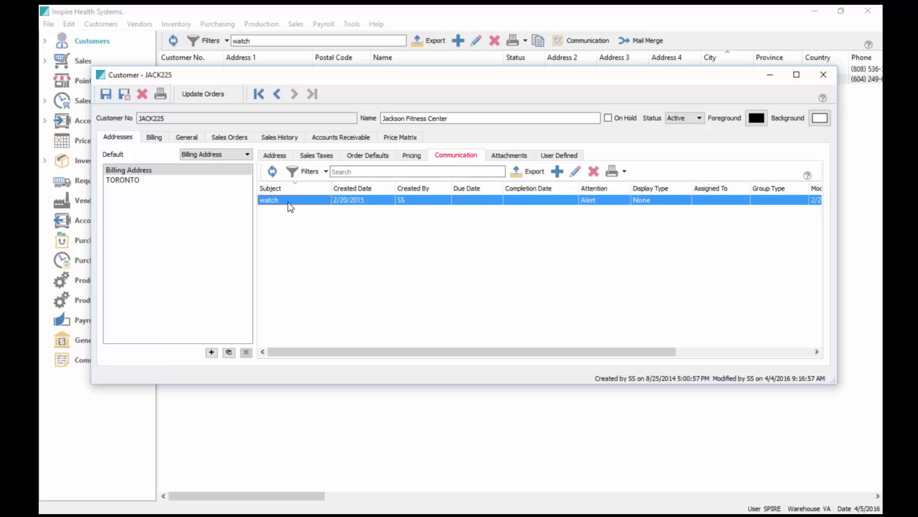
double_click(288, 202)
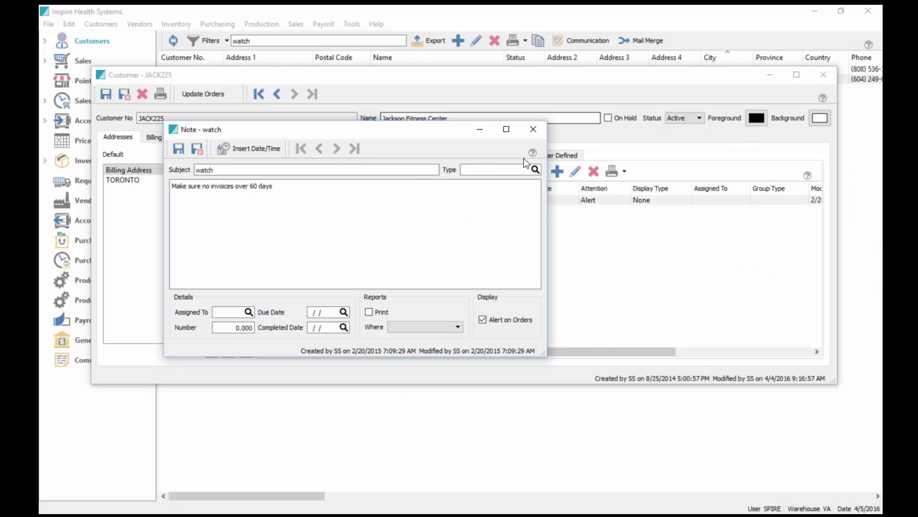
left_click(533, 129)
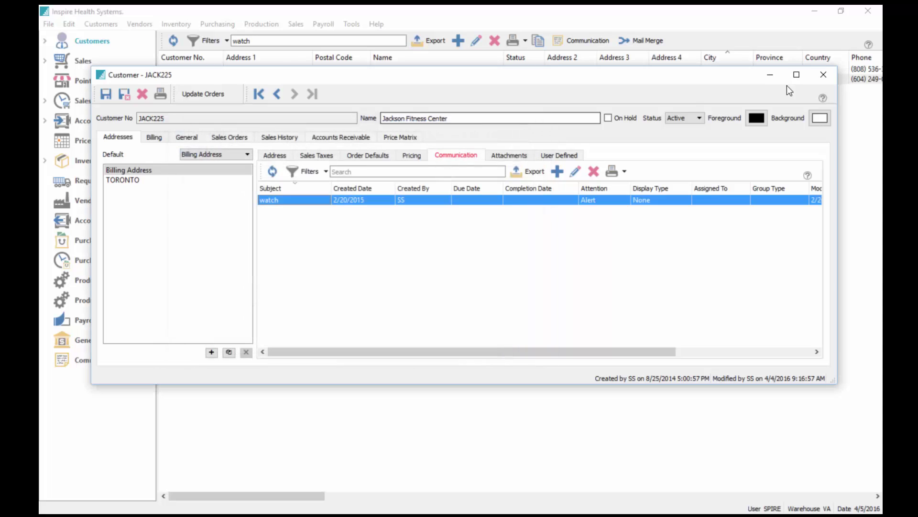
left_click(824, 75)
left_click(270, 40)
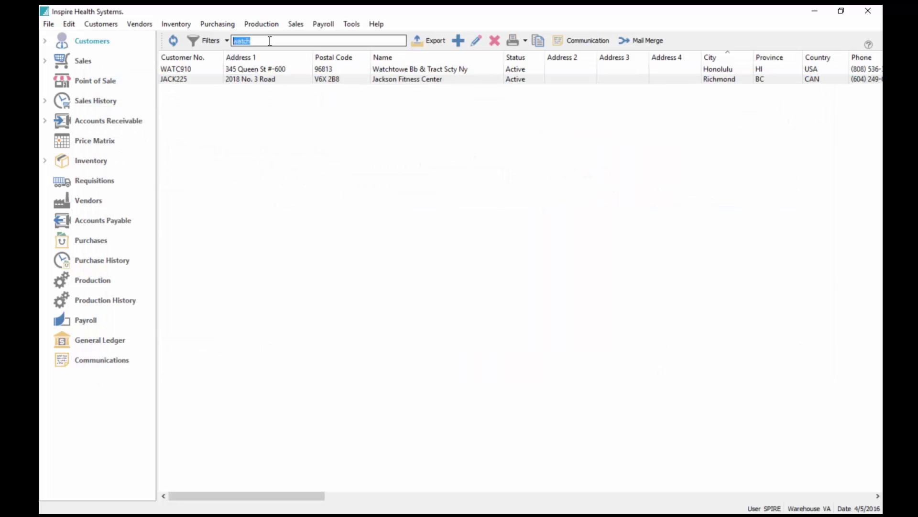
Step: Search customers for 'toronto john' and review matches such as Thompson Cigar Company
type("t")
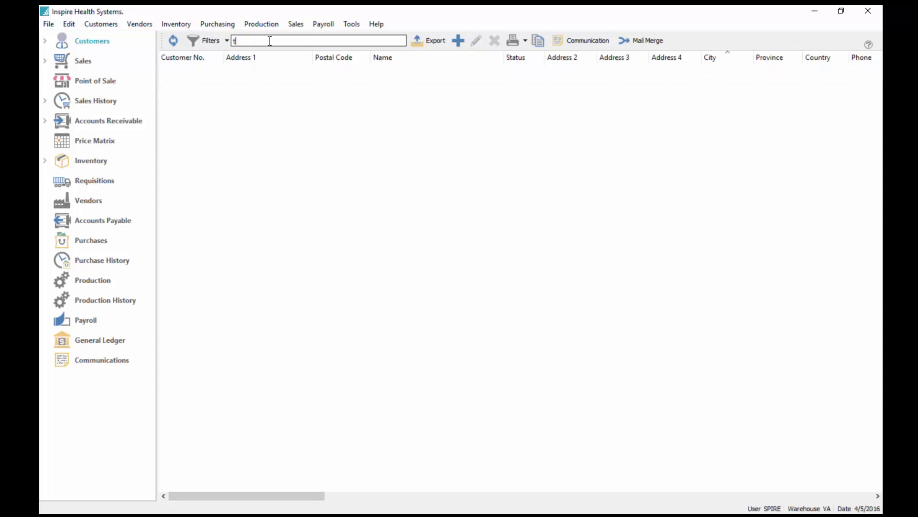
type("oronto")
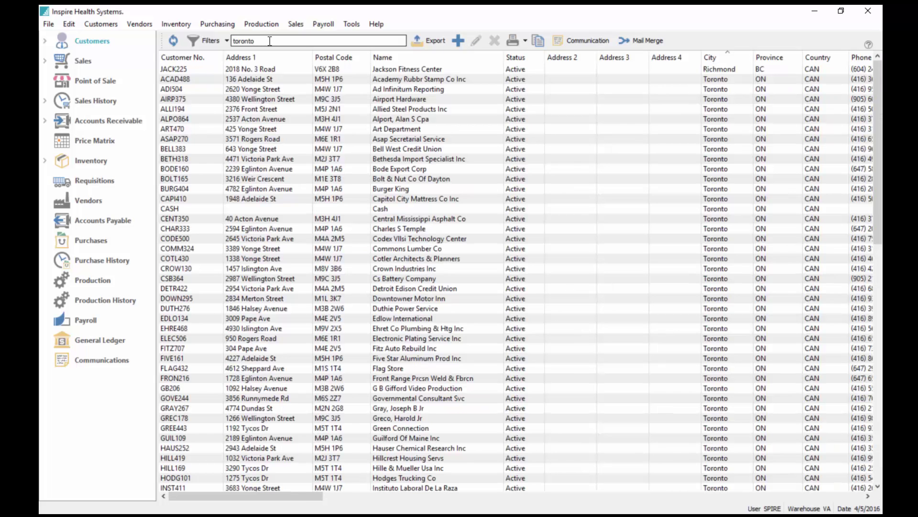
type(" john")
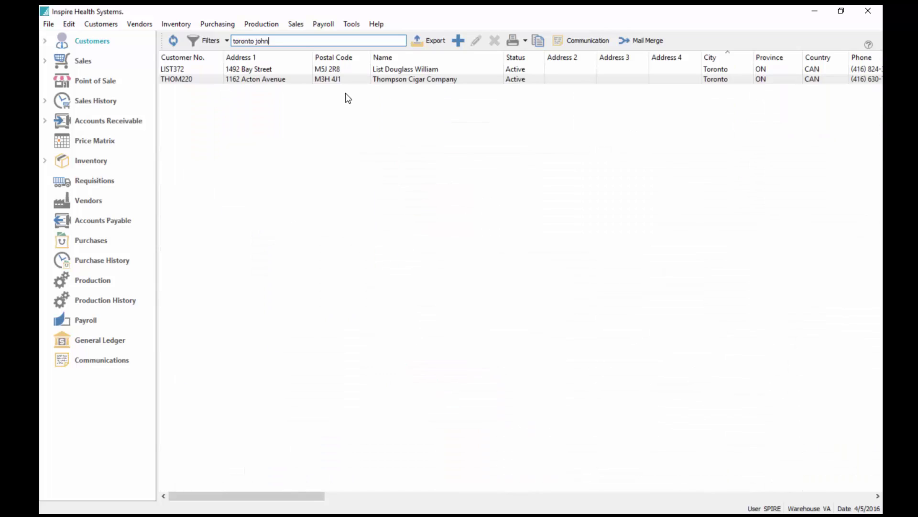
left_click(326, 71)
left_click(329, 78)
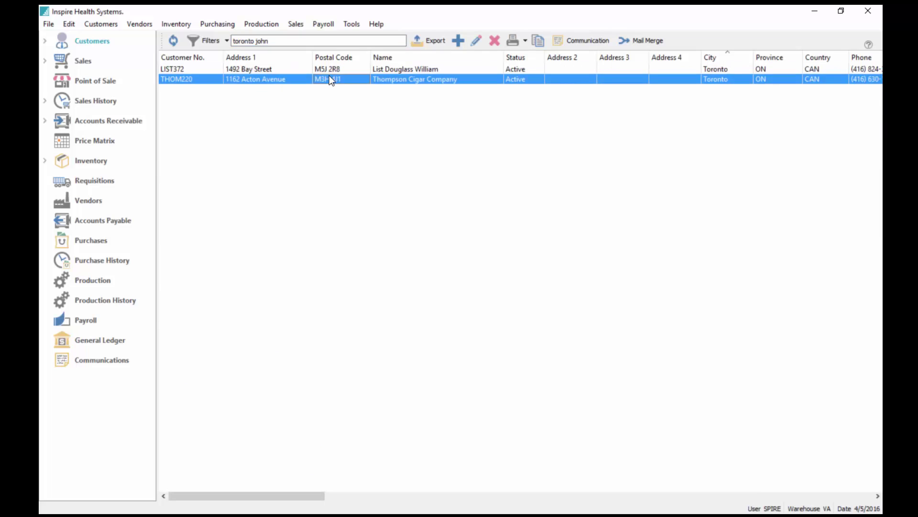
Step: Change the search to 'toronto -inc' to exclude customers with Inc in their names
left_click(288, 42)
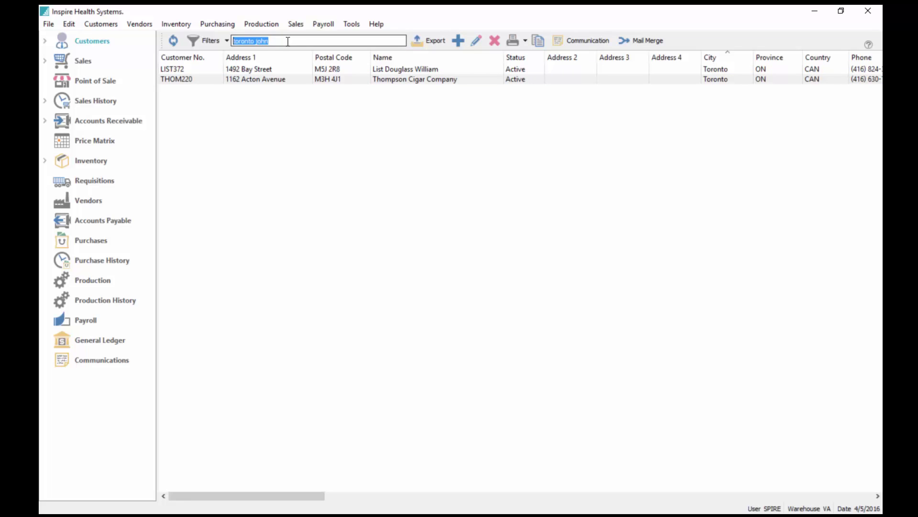
left_click(275, 39)
key("BackSpace")
key("BackSpace")
key("BackSpace")
key("BackSpace")
key("BackSpace")
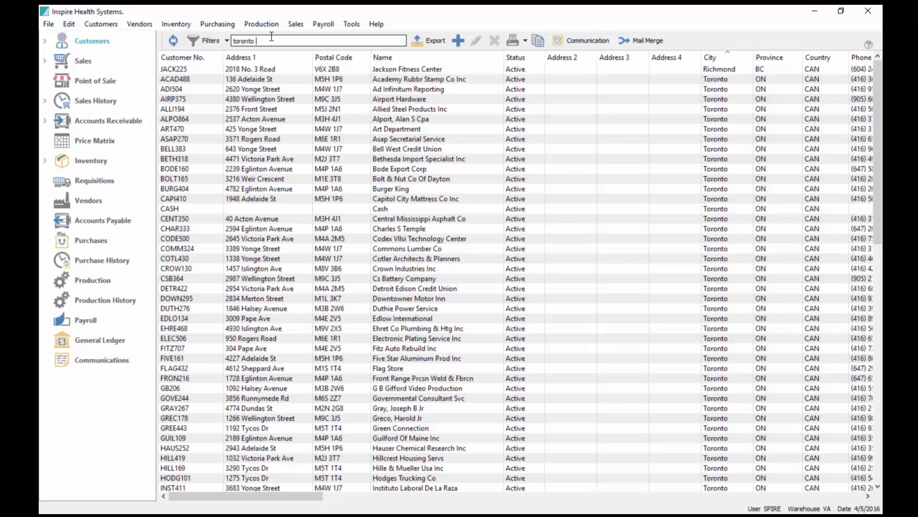
type("-inc")
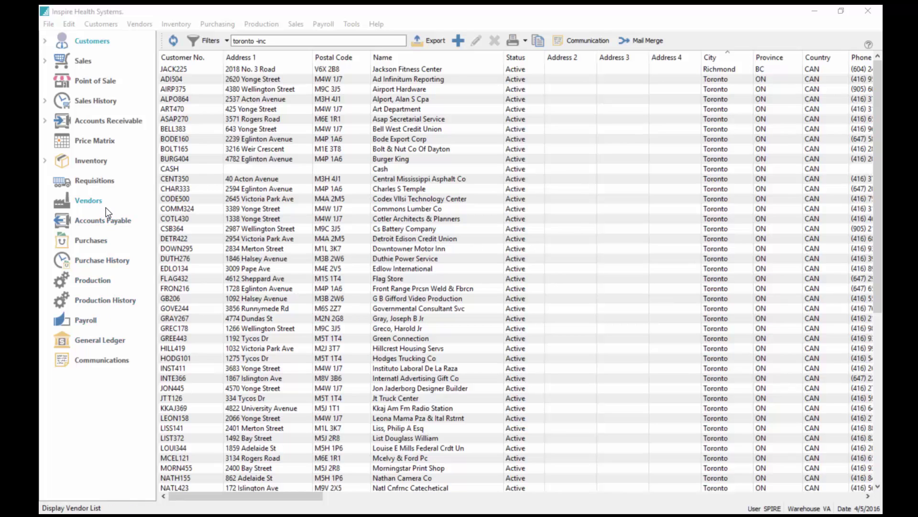
left_click(97, 101)
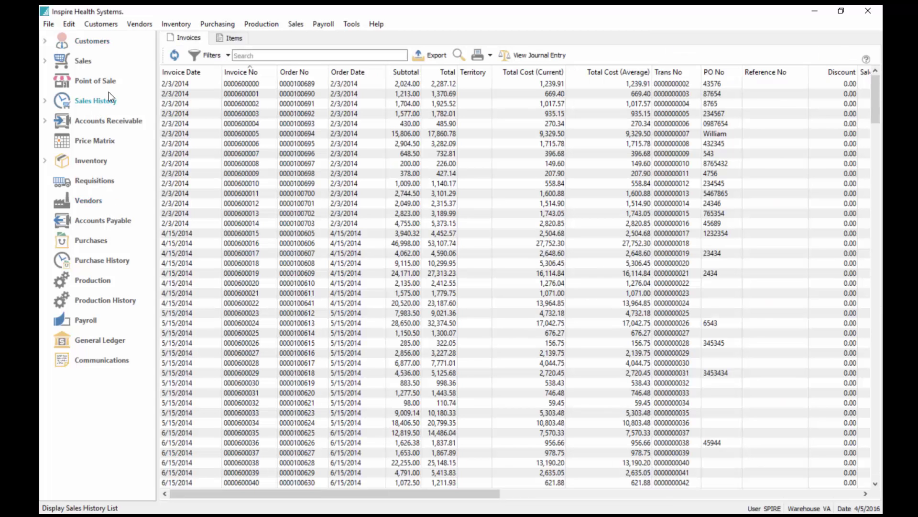
left_click(268, 55)
type("heart")
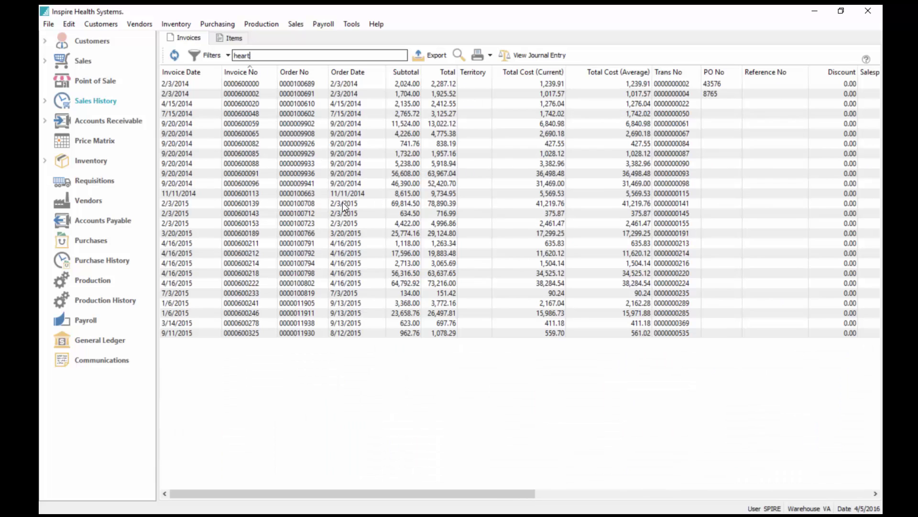
double_click(262, 94)
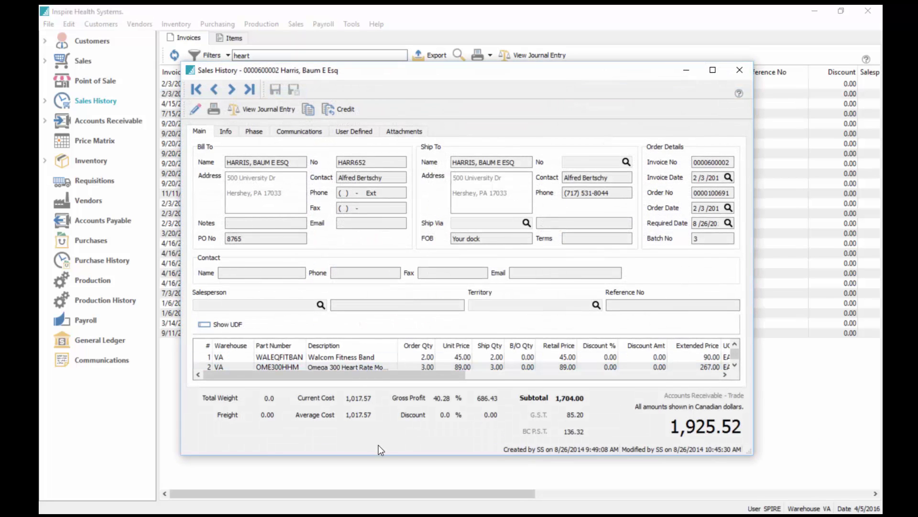
left_click_drag(383, 454, 386, 491)
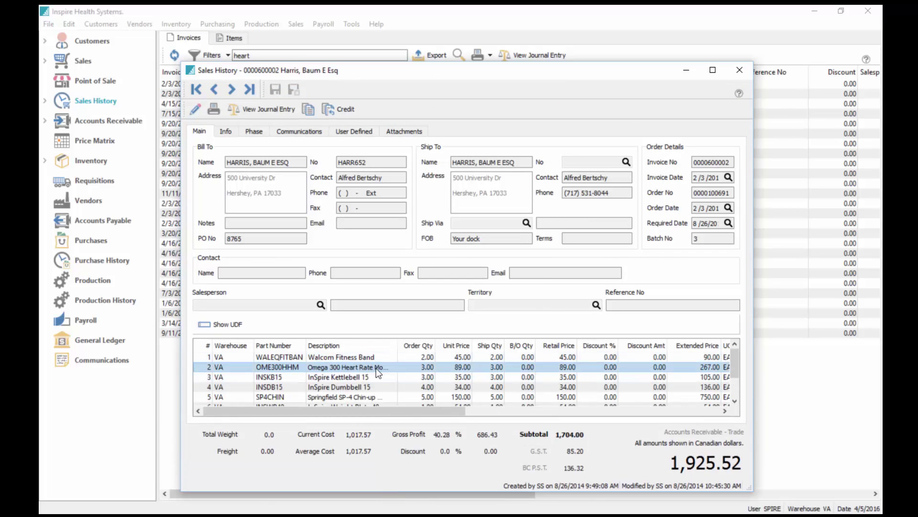
left_click(740, 70)
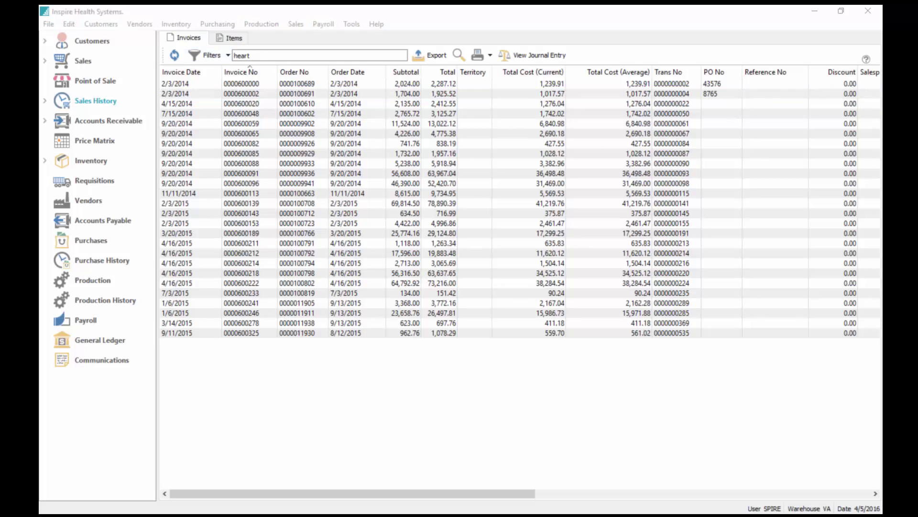
left_click(72, 61)
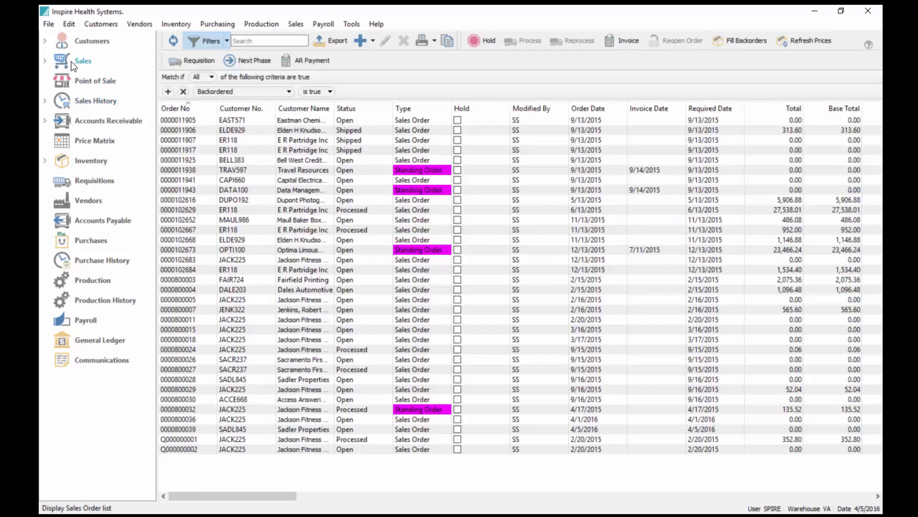
left_click(265, 41)
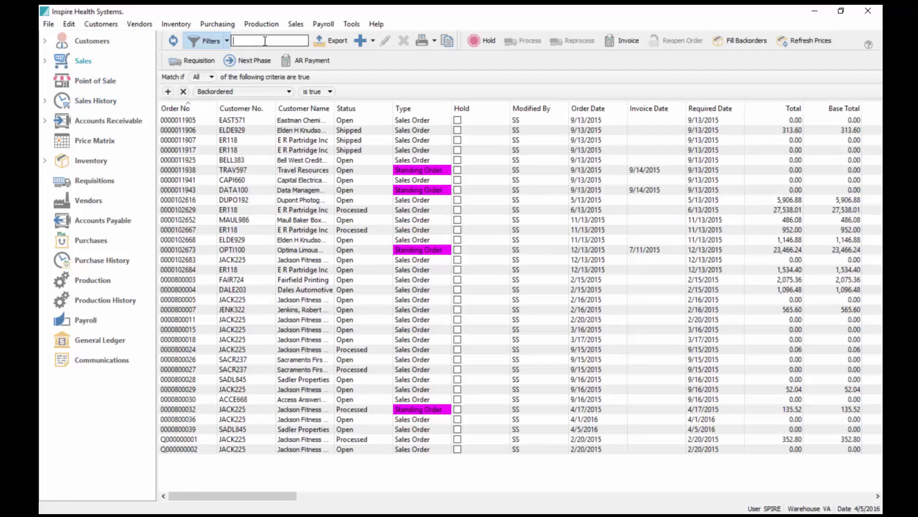
left_click(216, 41)
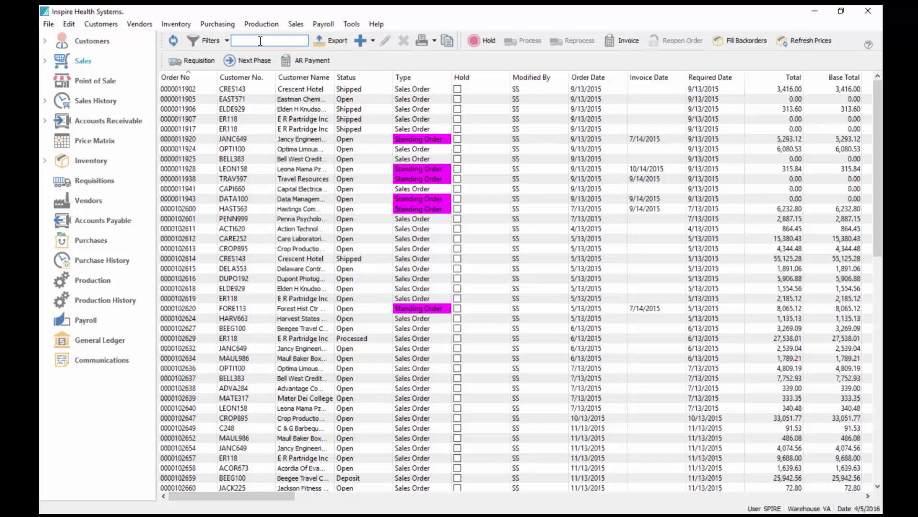
type("heart")
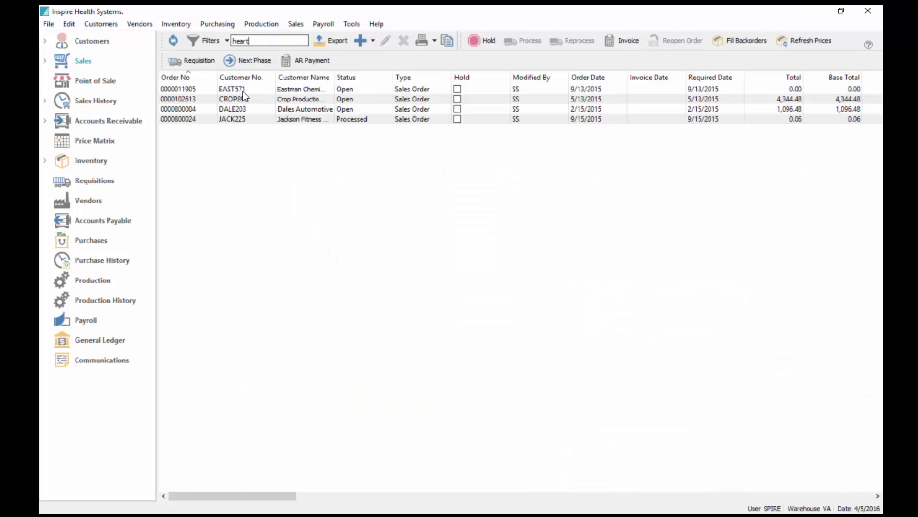
left_click(243, 89)
double_click(243, 89)
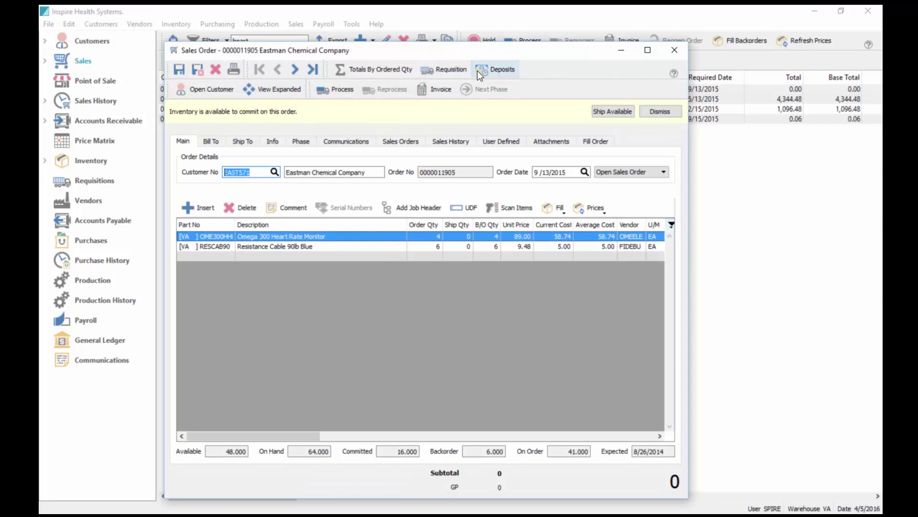
left_click(298, 236)
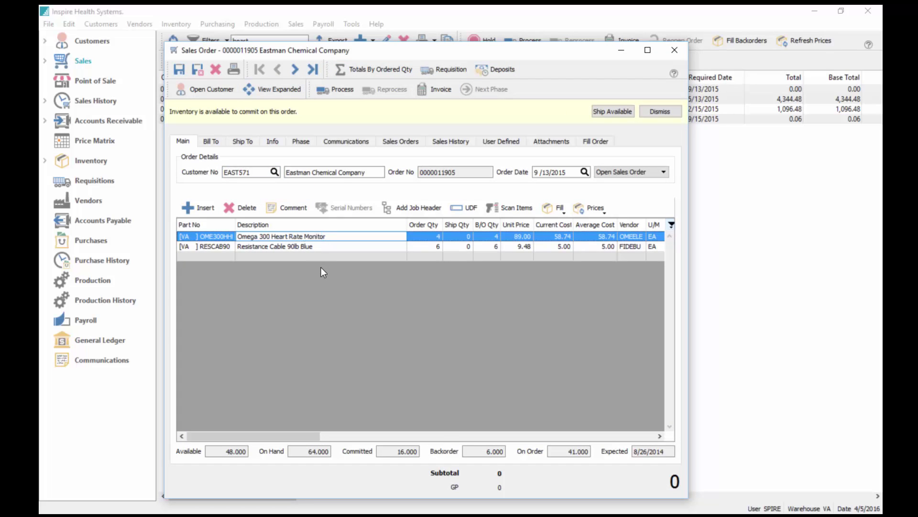
left_click(295, 69)
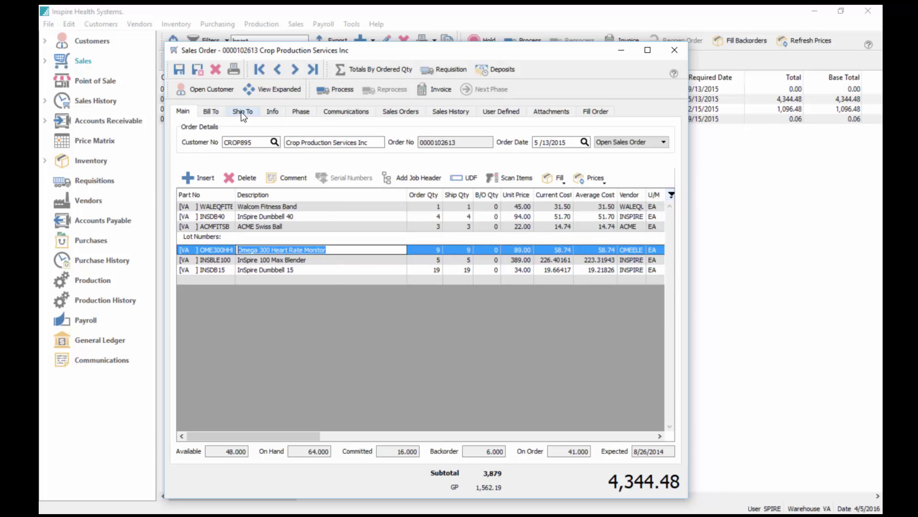
left_click(216, 112)
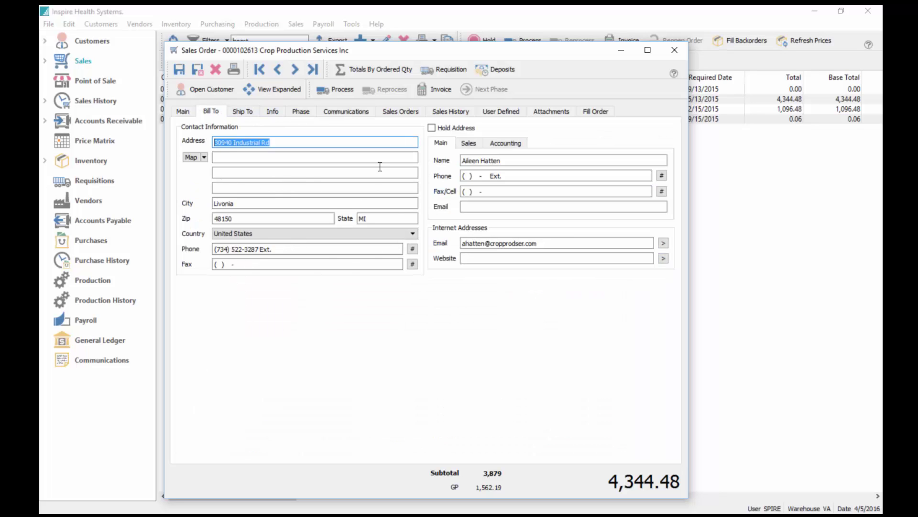
left_click(184, 112)
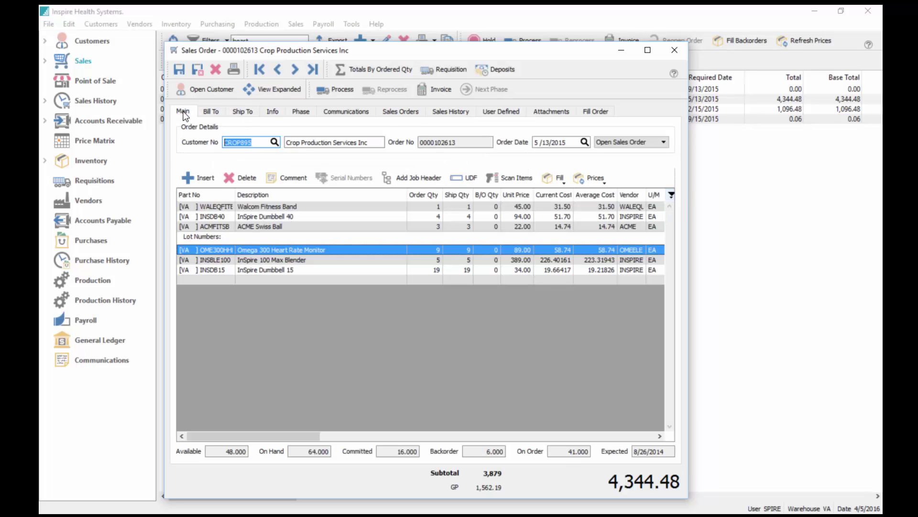
left_click(231, 173)
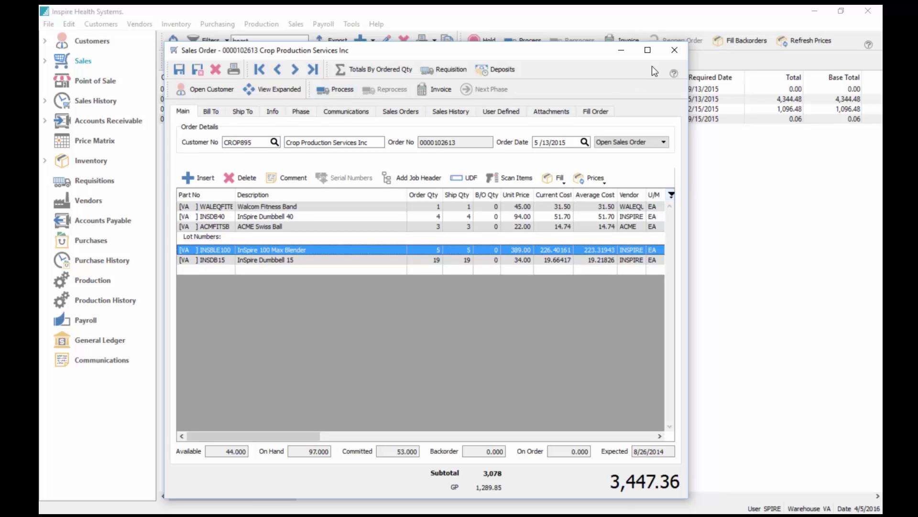
left_click(675, 52)
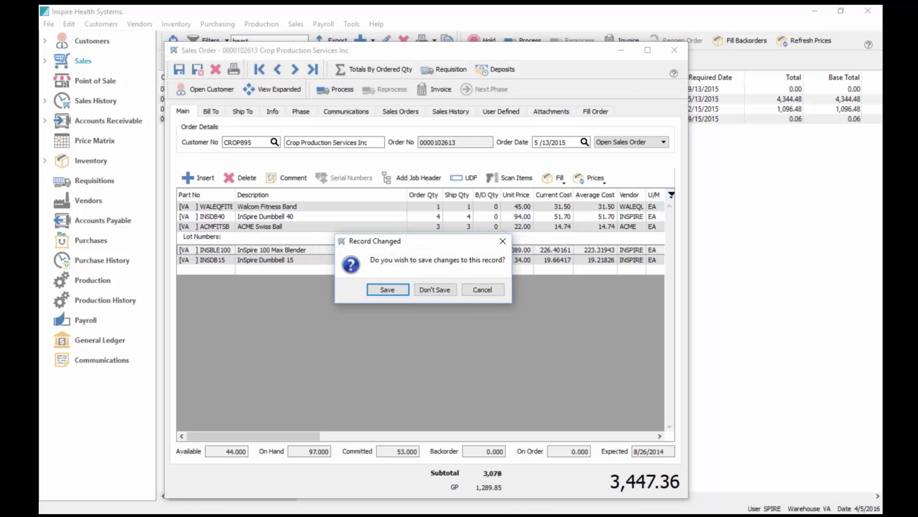
left_click(435, 289)
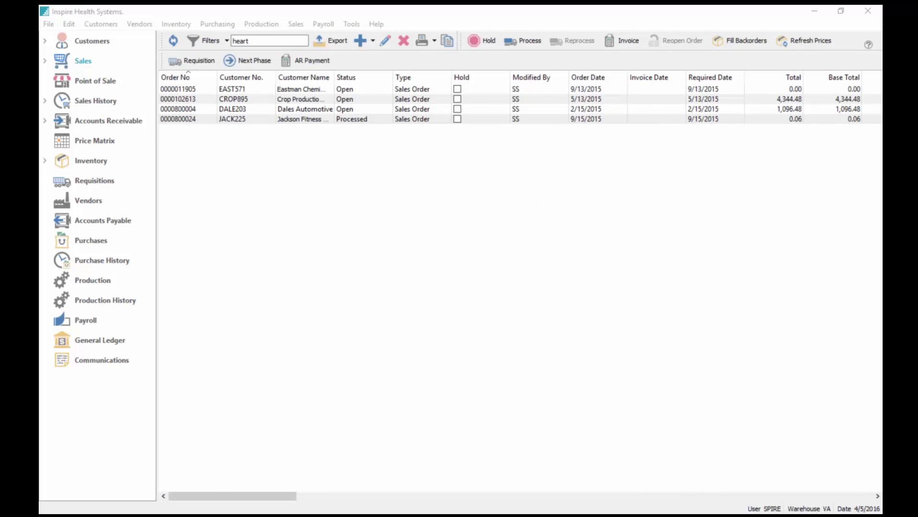
Step: Add a customer list filter: Balance is not 0.00
left_click(88, 42)
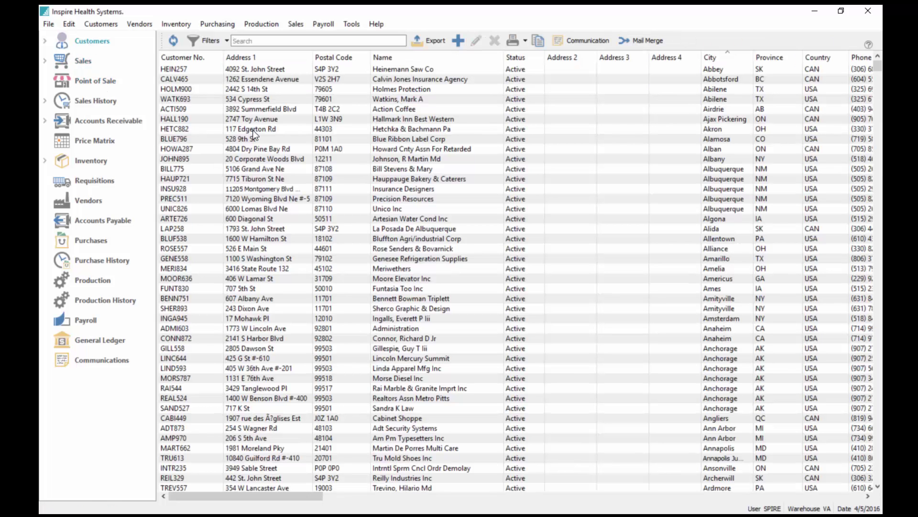
left_click(228, 41)
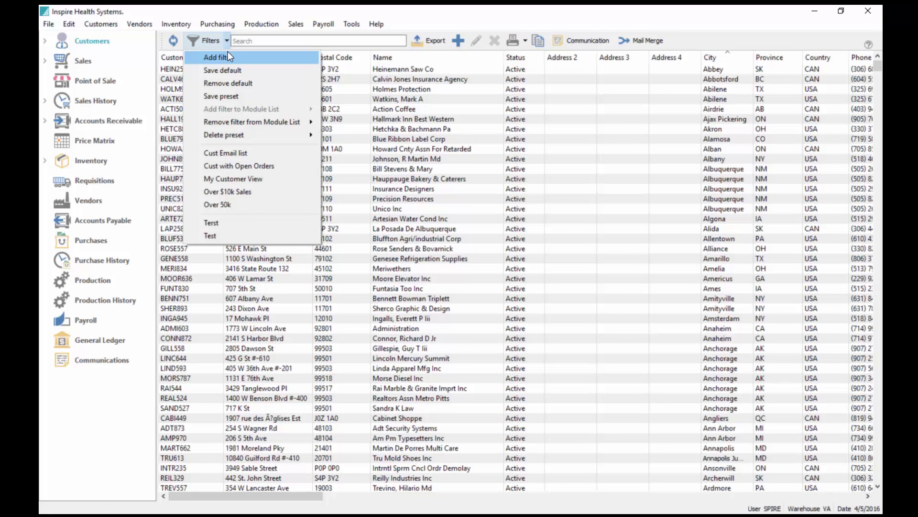
left_click(220, 56)
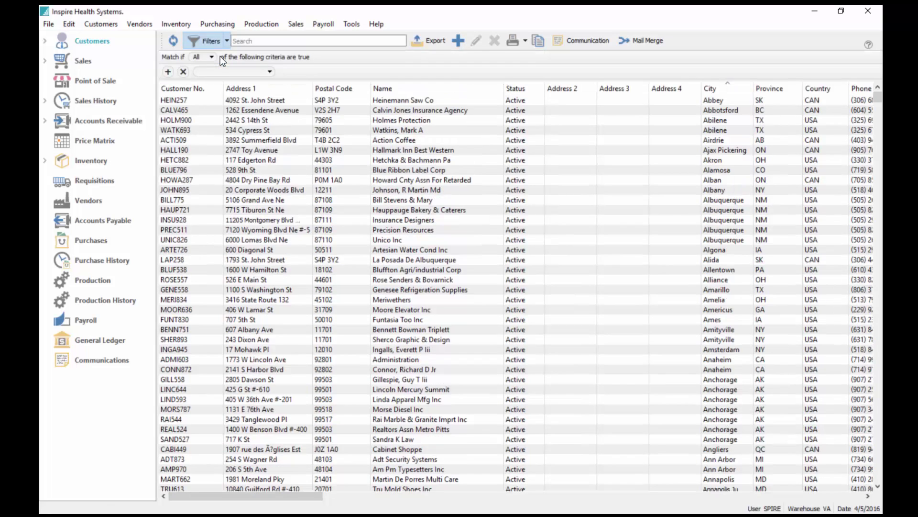
left_click(221, 72)
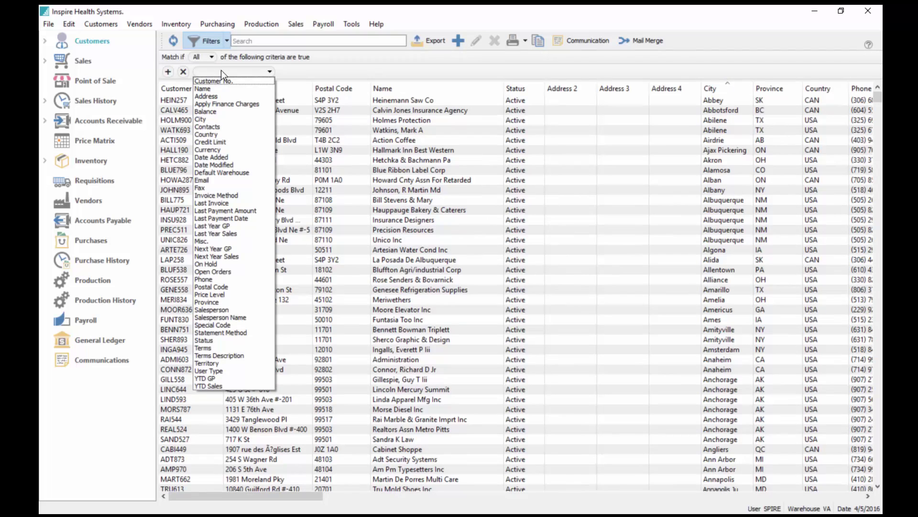
left_click(215, 111)
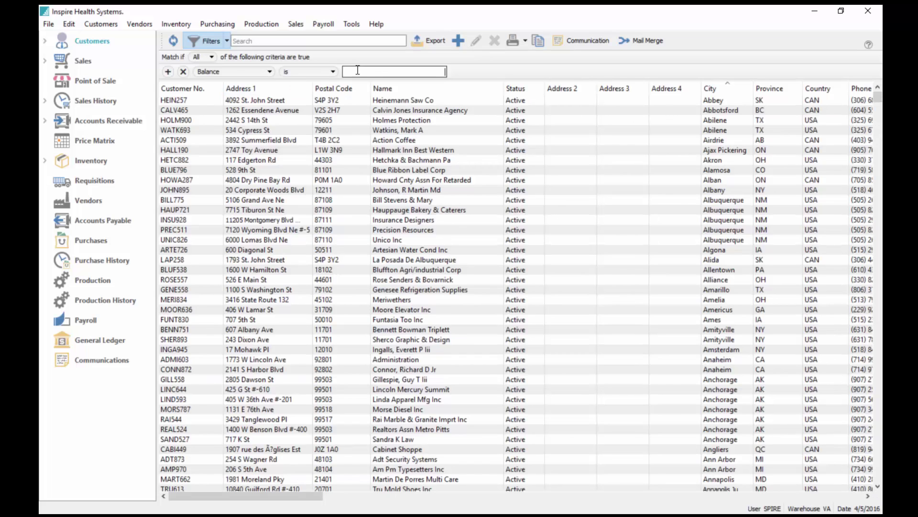
left_click(320, 71)
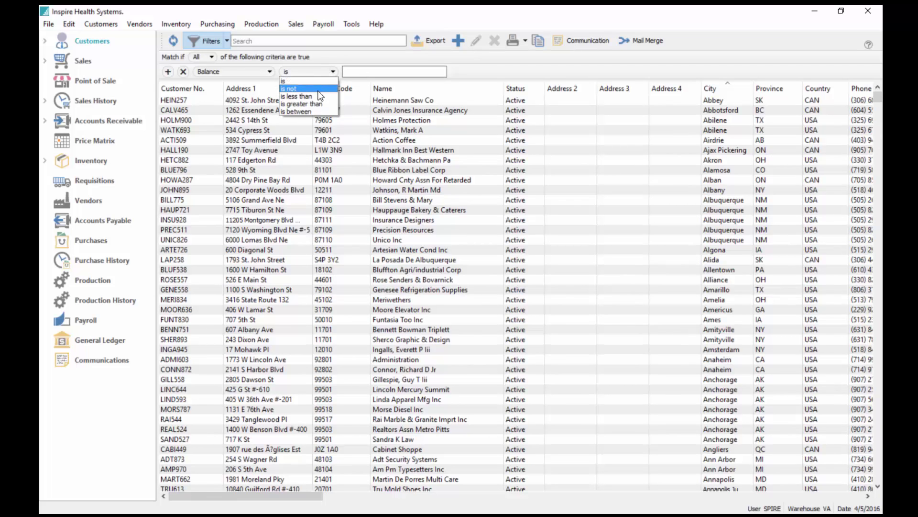
left_click(320, 89)
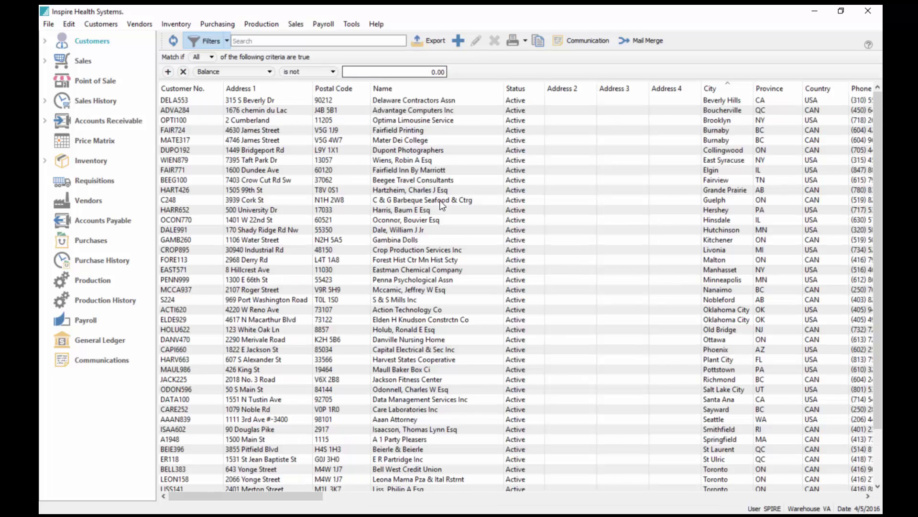
Step: Move the Balance column left so it sits right after Name
left_click_drag(301, 498, 522, 493)
left_click_drag(731, 84, 187, 124)
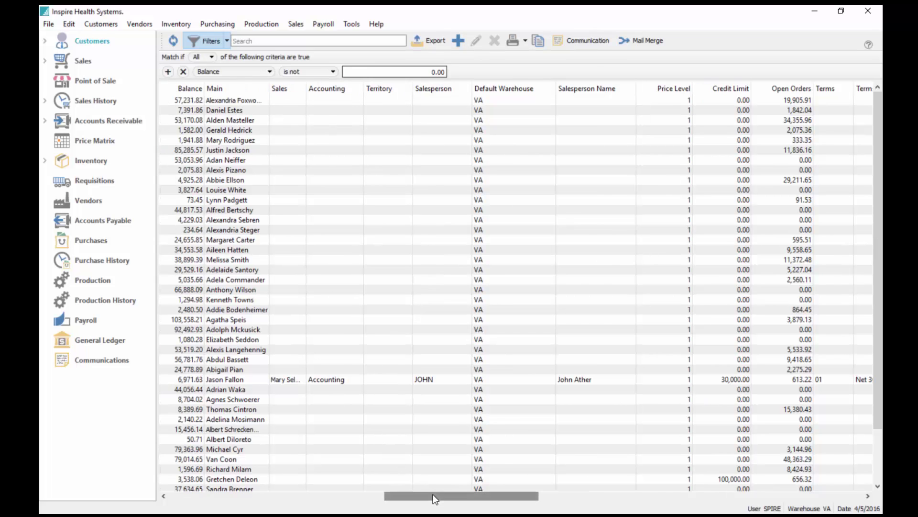
left_click_drag(429, 494, 352, 494)
left_click_drag(381, 89, 206, 96)
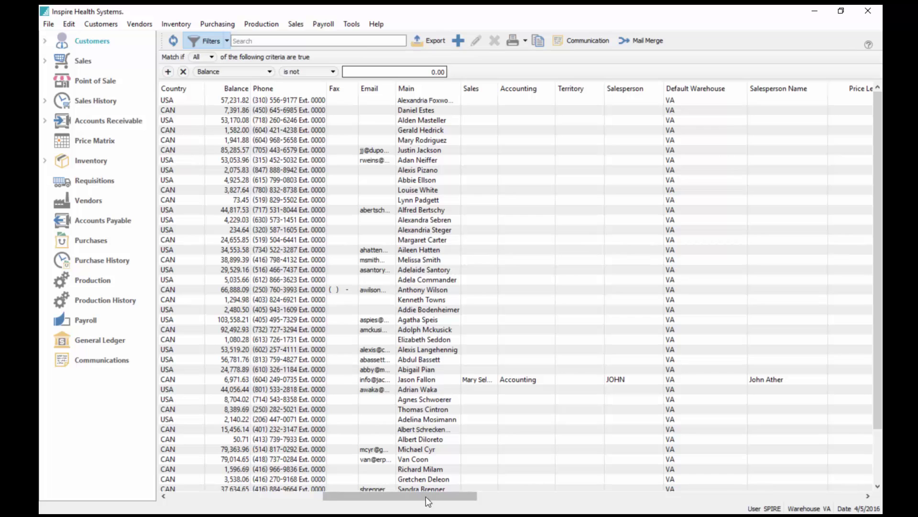
left_click_drag(430, 494, 334, 493)
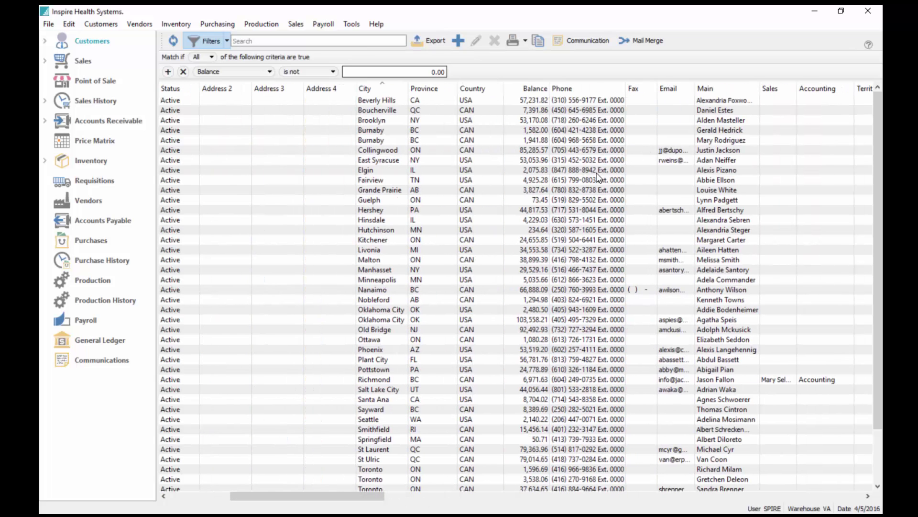
left_click_drag(529, 93, 179, 93)
left_click_drag(340, 494, 207, 489)
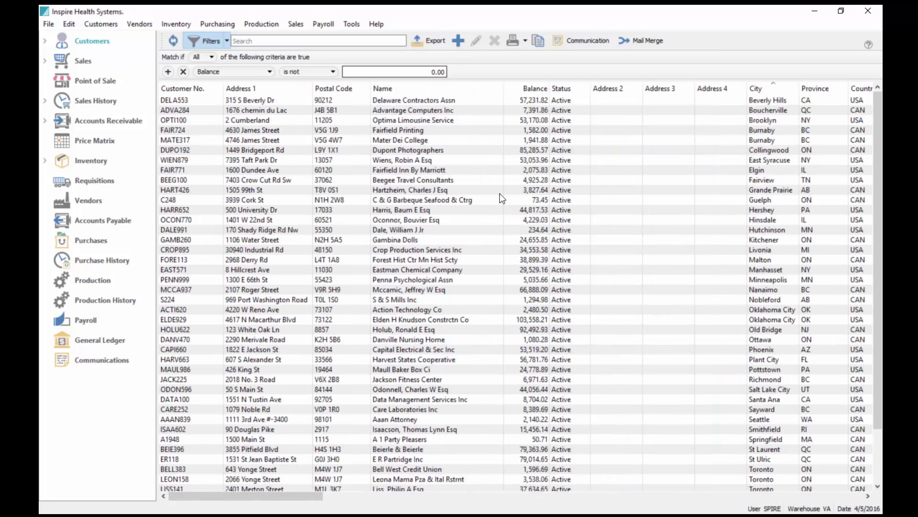
Step: Hide the Status, Address 2, Address 3, Address 4 and City columns, and add a filter row
right_click(480, 90)
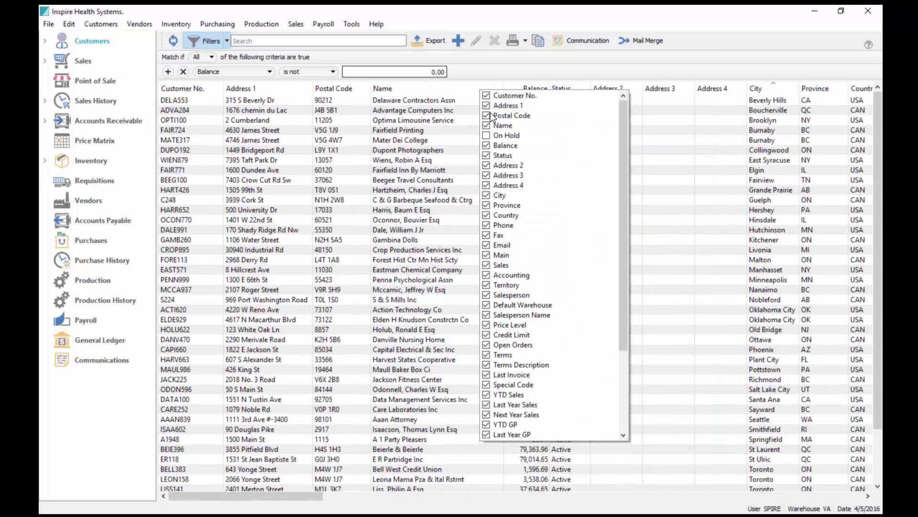
left_click(492, 155)
left_click(489, 165)
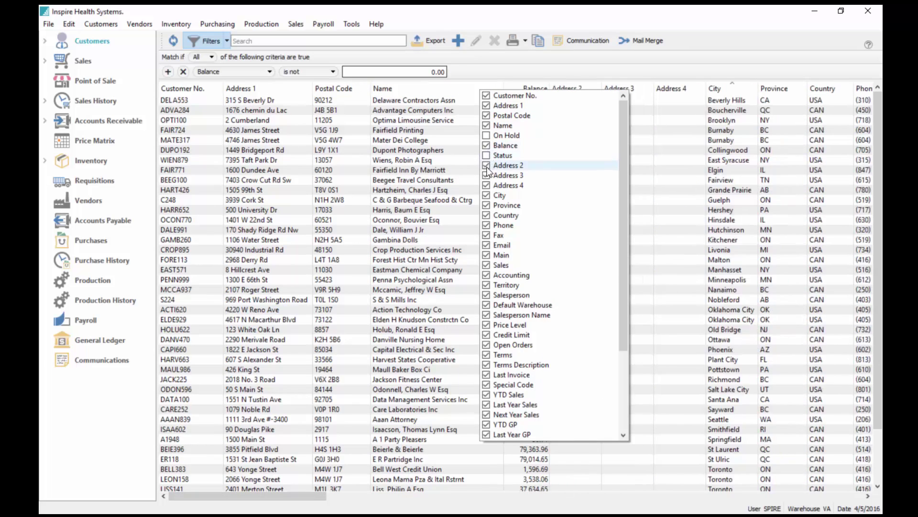
left_click(487, 175)
left_click(488, 185)
left_click(489, 195)
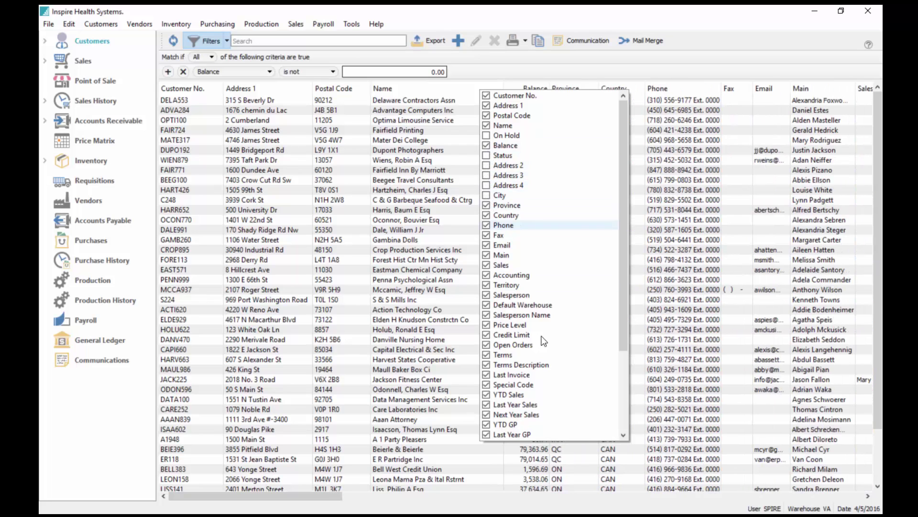
left_click(405, 375)
left_click(405, 359)
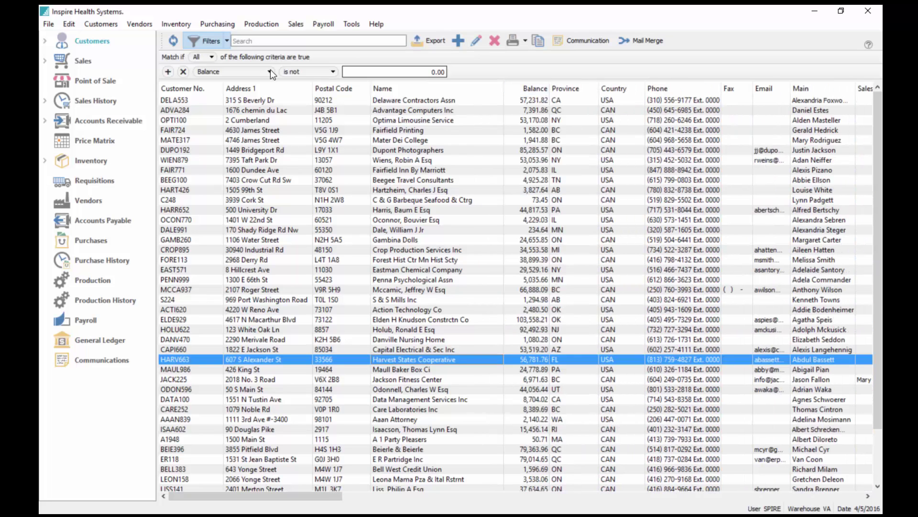
Step: Add a second condition, City is 'toron', leaving five Toronto customers with balances
left_click(168, 72)
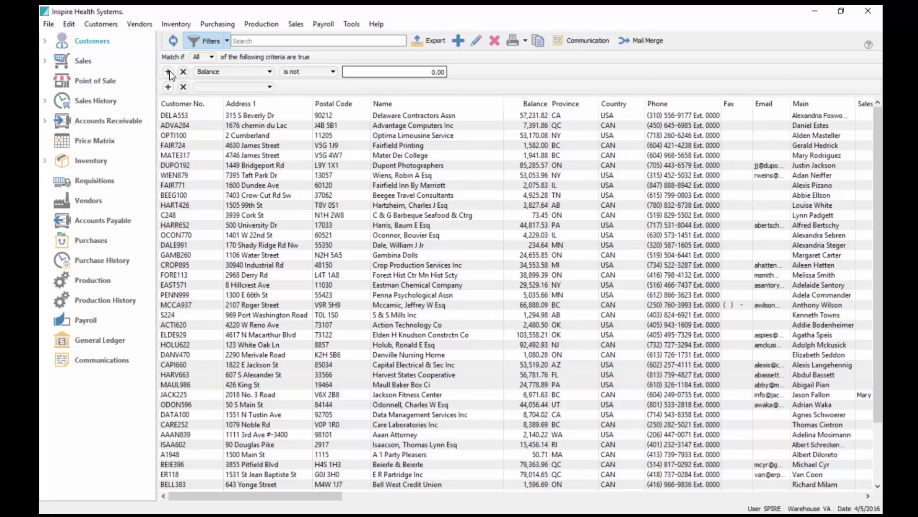
left_click(212, 87)
left_click(214, 135)
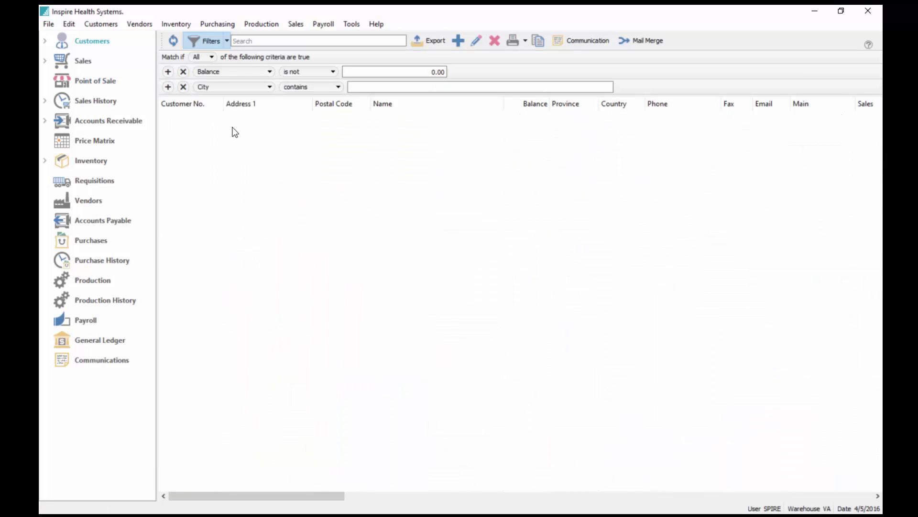
left_click(305, 89)
left_click(297, 97)
left_click(356, 88)
type("toronto")
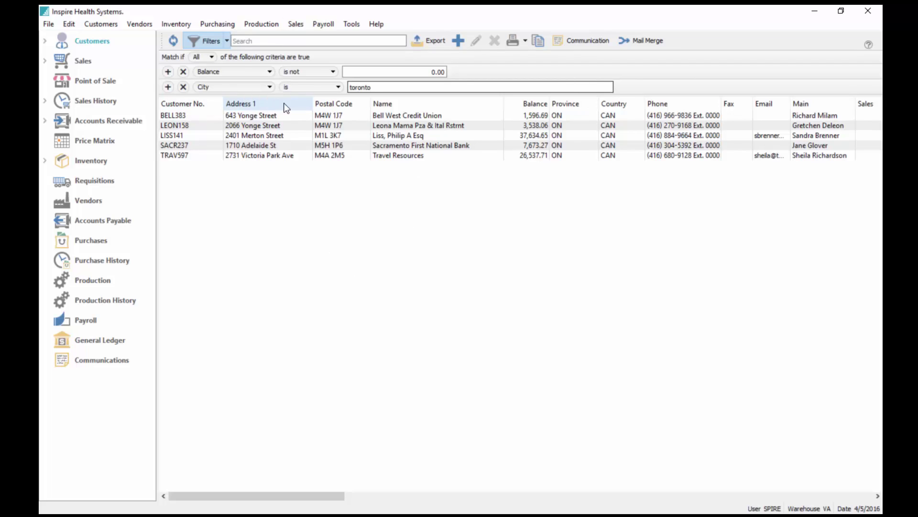
Step: Save the current Toronto balance filter as a preset named 'Cust in TO owing $$'
left_click(228, 41)
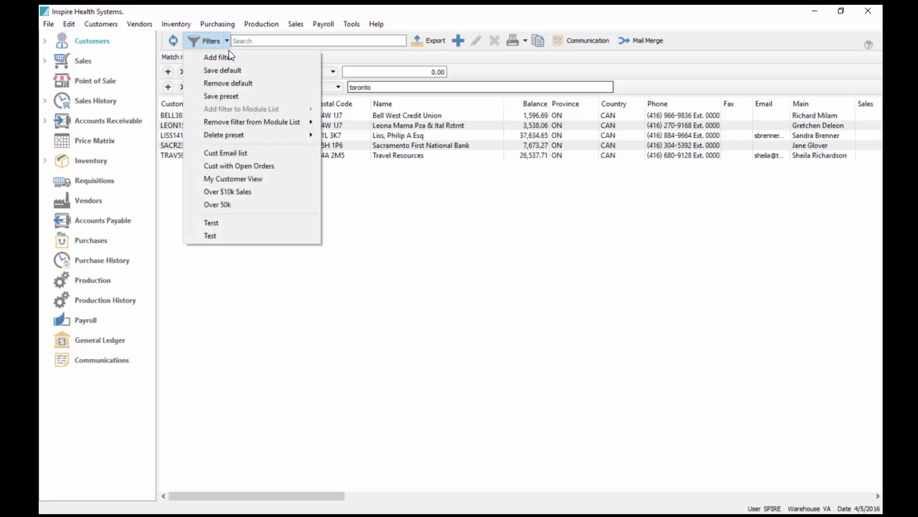
left_click(229, 96)
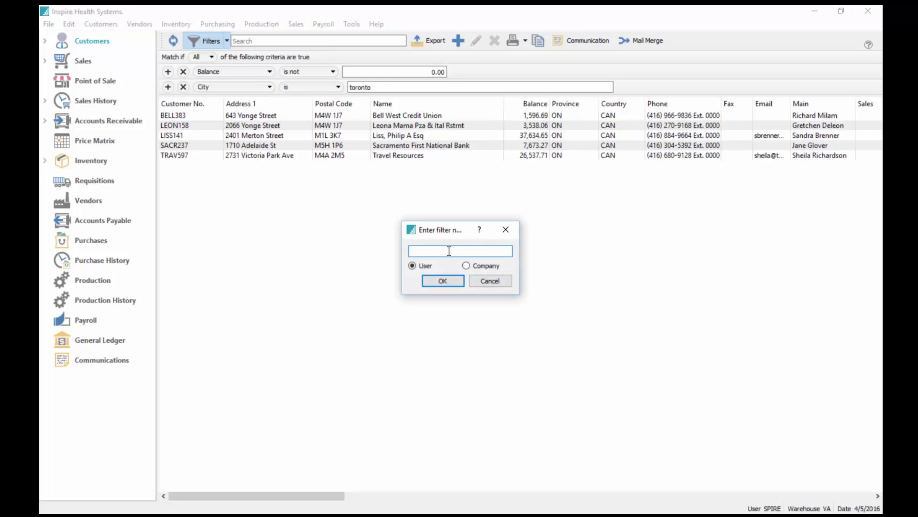
type("Cust in TO owing $$")
left_click(441, 280)
Step: Go to the Filters menu's Add filter to Module List option for the new preset
left_click(228, 40)
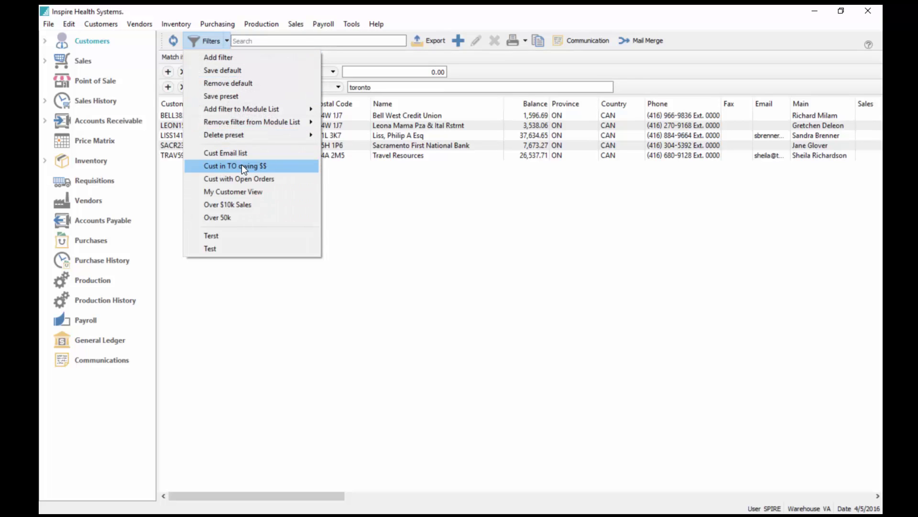
mouse_move(254, 125)
mouse_move(253, 109)
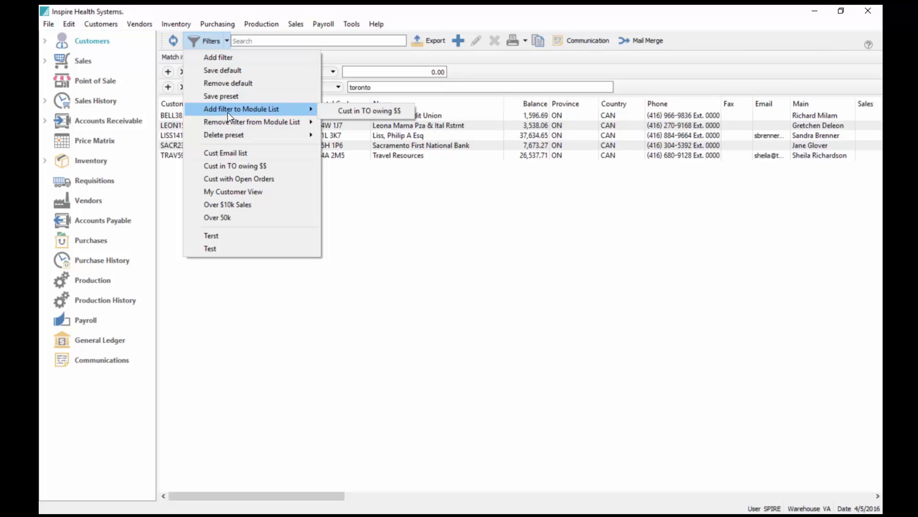
Step: Add 'Cust in TO owing $$' to the Customers module list and apply it
left_click(355, 108)
left_click(45, 41)
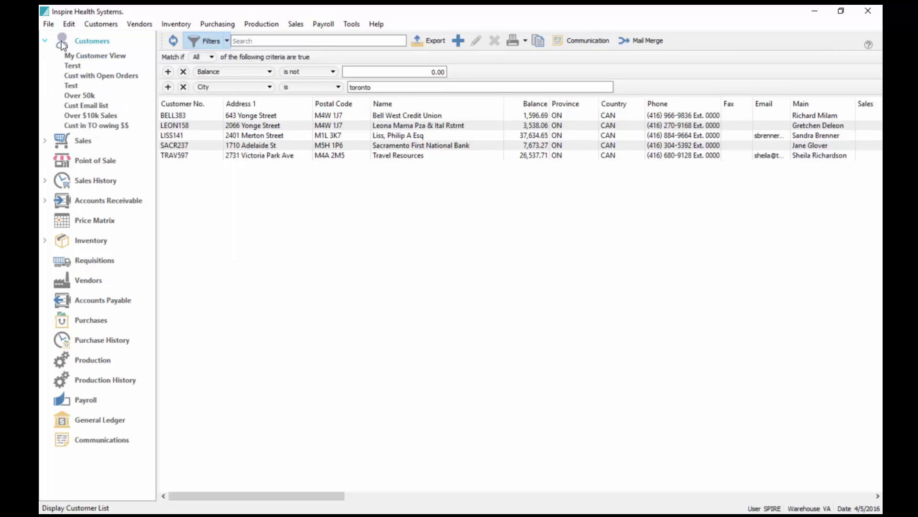
left_click(89, 128)
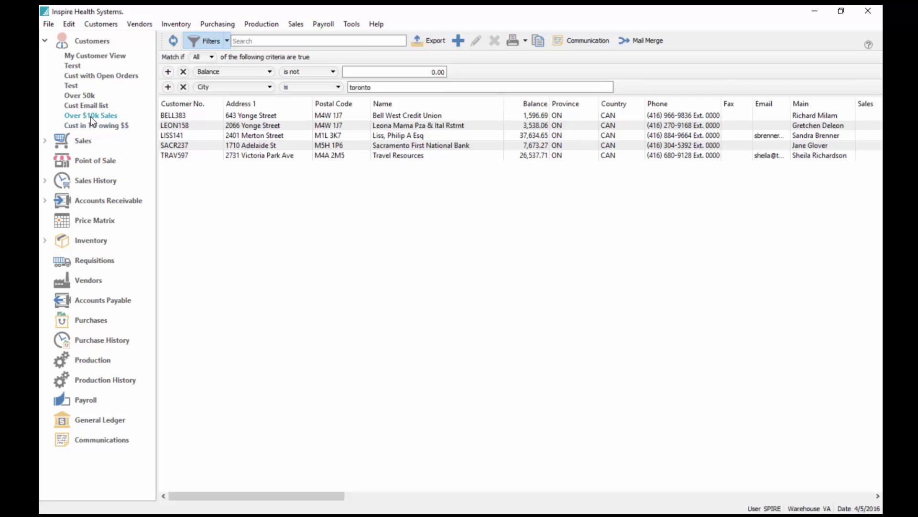
Step: Try Over $10k Sales, Over 50k and Cust with Open Orders, then move 'Cust in TO owing $$' to the top
left_click(90, 116)
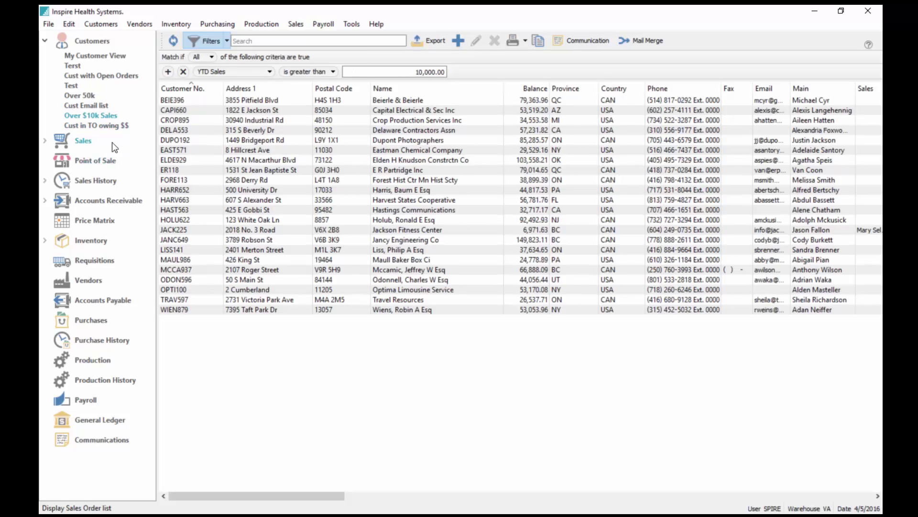
left_click(80, 98)
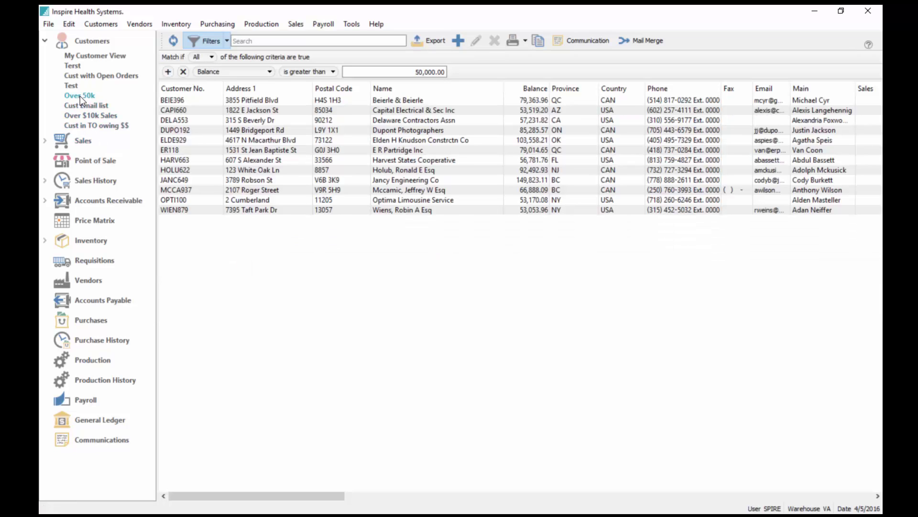
left_click(88, 77)
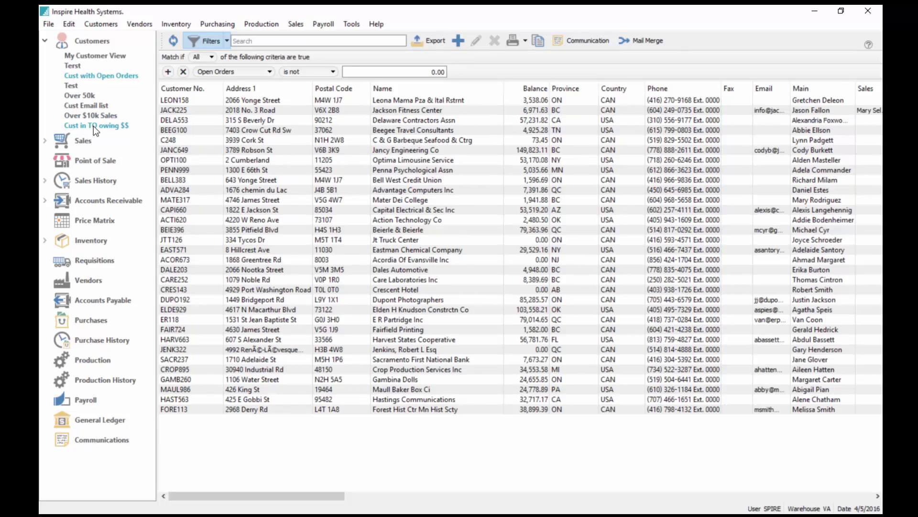
left_click_drag(94, 126, 92, 58)
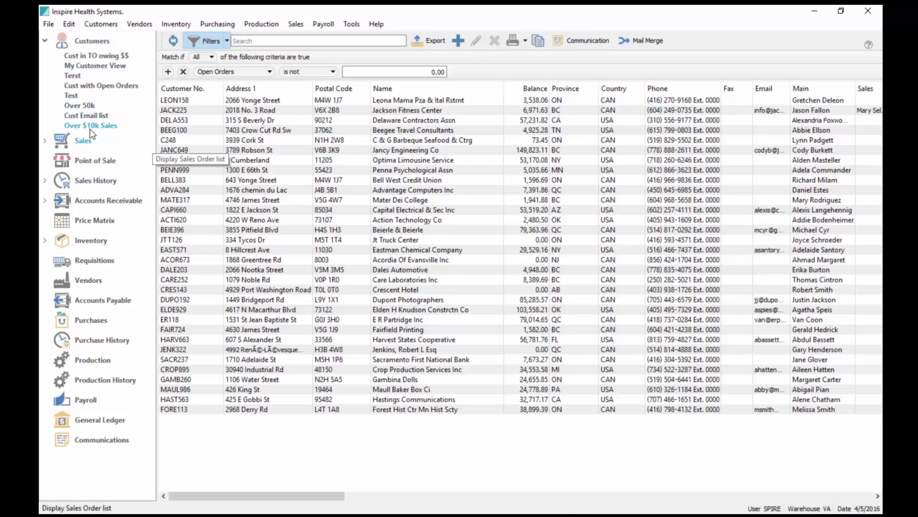
Step: Load Cust Email list, drop the YTD Sales > 0.00 condition, and set Email to 'is not' blank
left_click(79, 116)
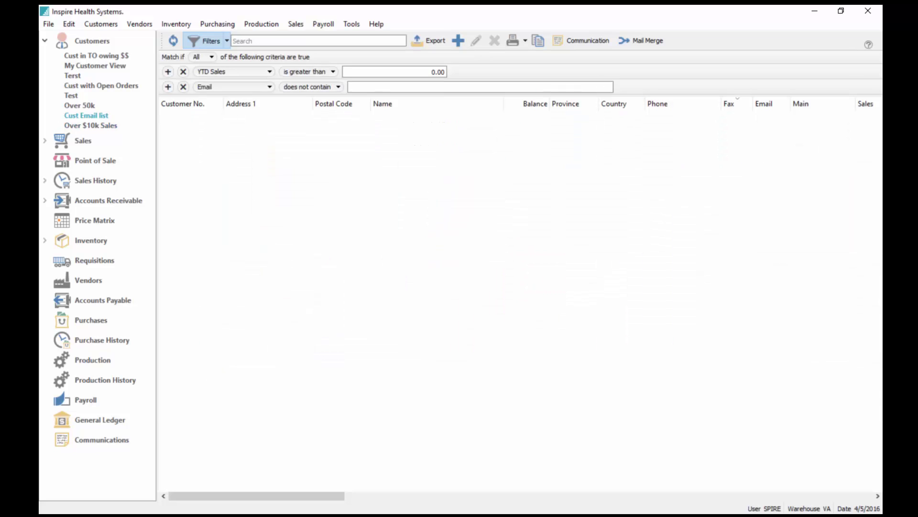
left_click(183, 72)
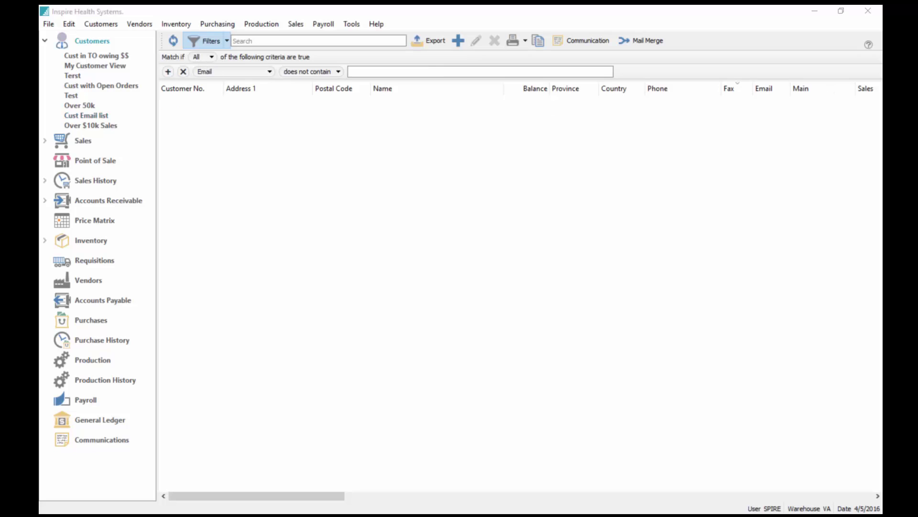
left_click(302, 73)
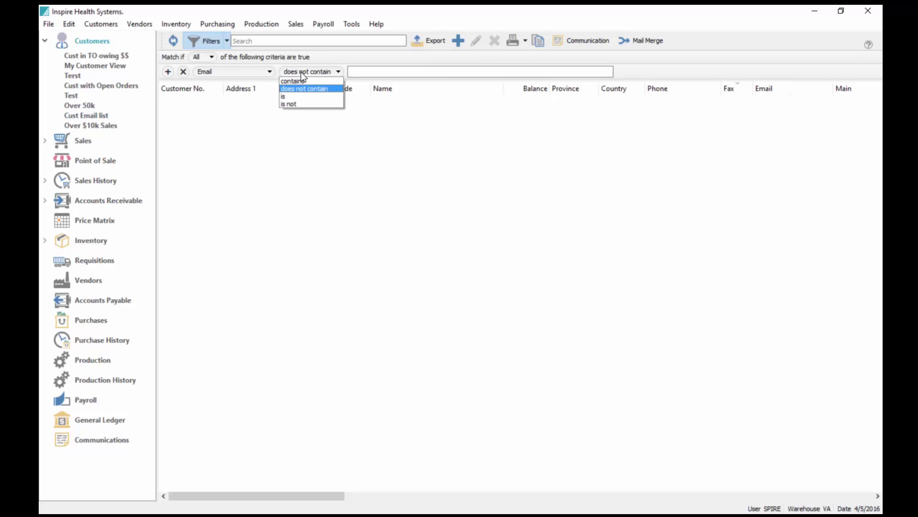
left_click(304, 102)
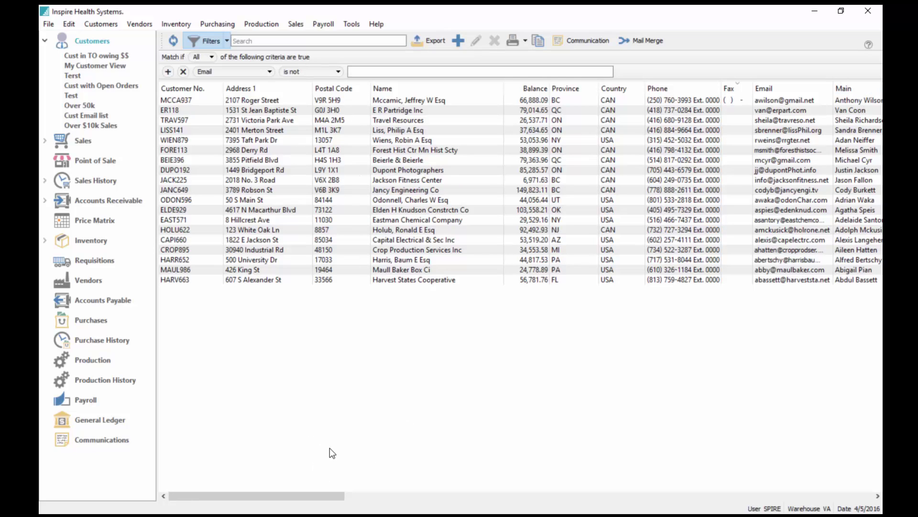
Step: Hide the customer columns from Province through Next Year Sales, including Phone, Terms and YTD Sales
mouse_move(317, 498)
left_mouse_down()
mouse_move(447, 495)
mouse_move(305, 495)
left_mouse_up()
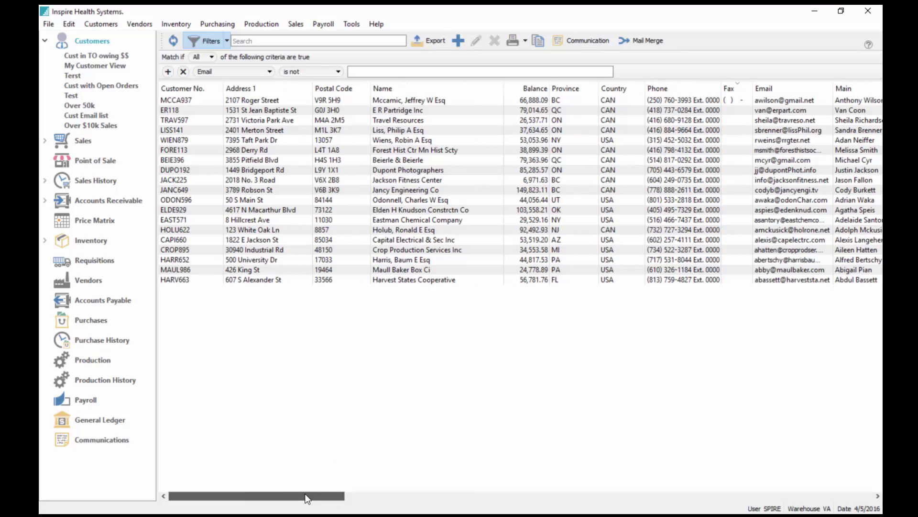
right_click(346, 89)
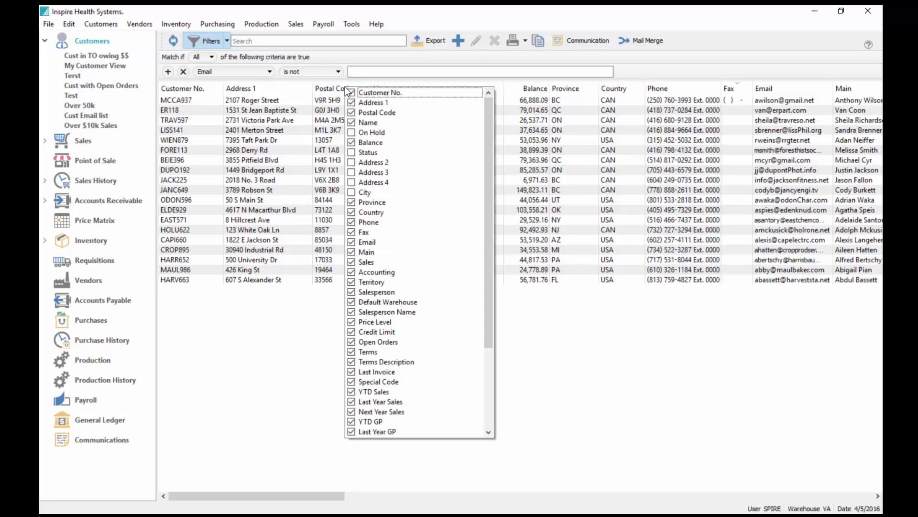
left_click(352, 203)
left_click(352, 213)
left_click(352, 222)
left_click(352, 233)
left_click(352, 242)
left_click(352, 243)
left_click(352, 252)
left_click(352, 243)
left_click(352, 262)
left_click(352, 273)
left_click(352, 282)
left_click(352, 292)
left_click(352, 302)
left_click(352, 311)
left_click(352, 321)
left_click(352, 332)
left_click(352, 342)
left_click(352, 352)
left_click(352, 362)
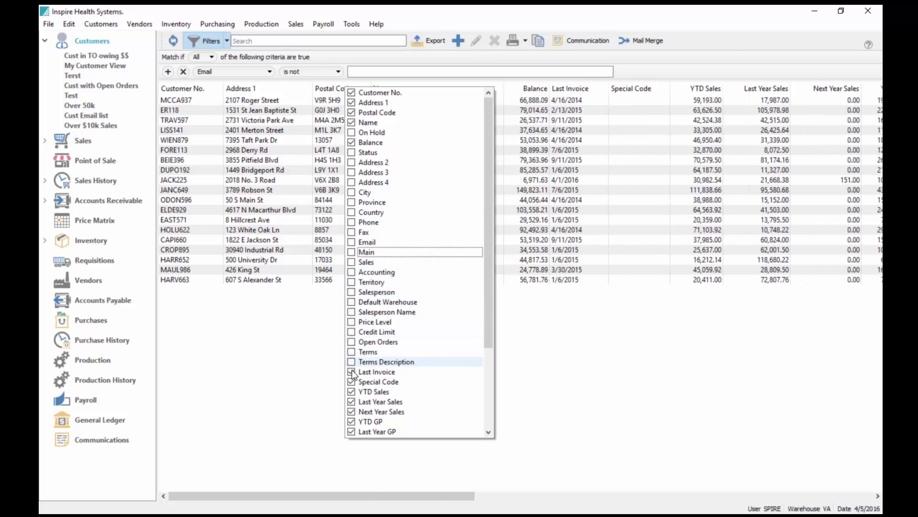
left_click(352, 372)
left_click(352, 382)
left_click(352, 392)
left_click(352, 402)
left_click(352, 422)
left_click(352, 431)
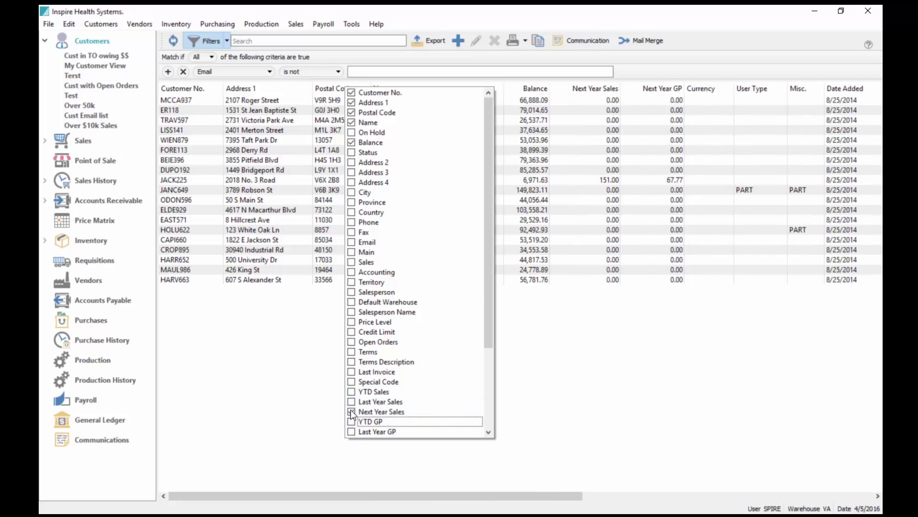
left_click(352, 411)
Step: Hide the remaining extra columns, Last Payment Date through Currency and Next Year GP
left_click_drag(488, 339, 480, 445)
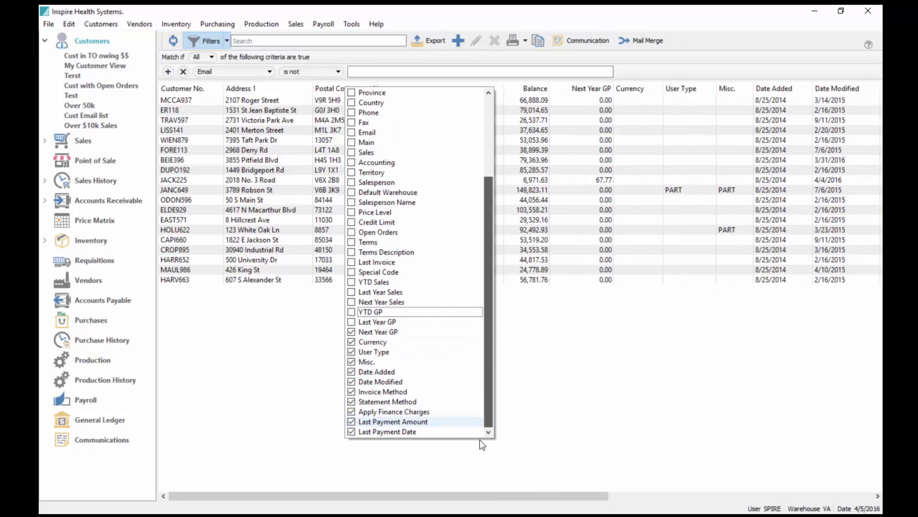
left_click(352, 431)
left_click(352, 422)
left_click(352, 412)
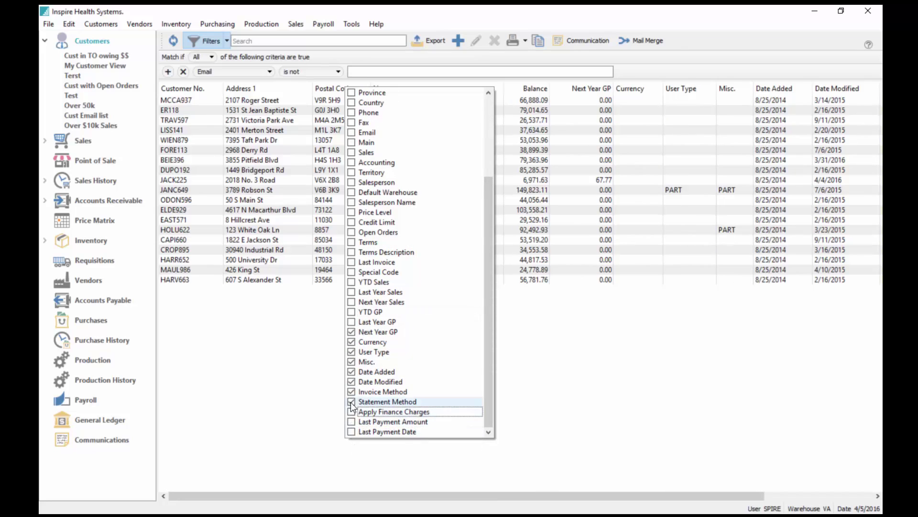
left_click(352, 402)
left_click(352, 392)
left_click(352, 382)
left_click(352, 371)
left_click(352, 361)
left_click(352, 342)
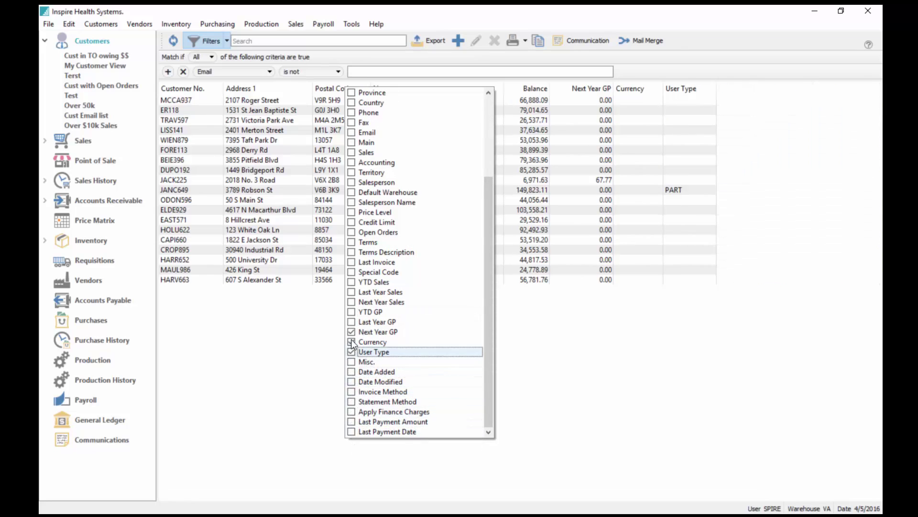
left_click(352, 332)
left_click(587, 285)
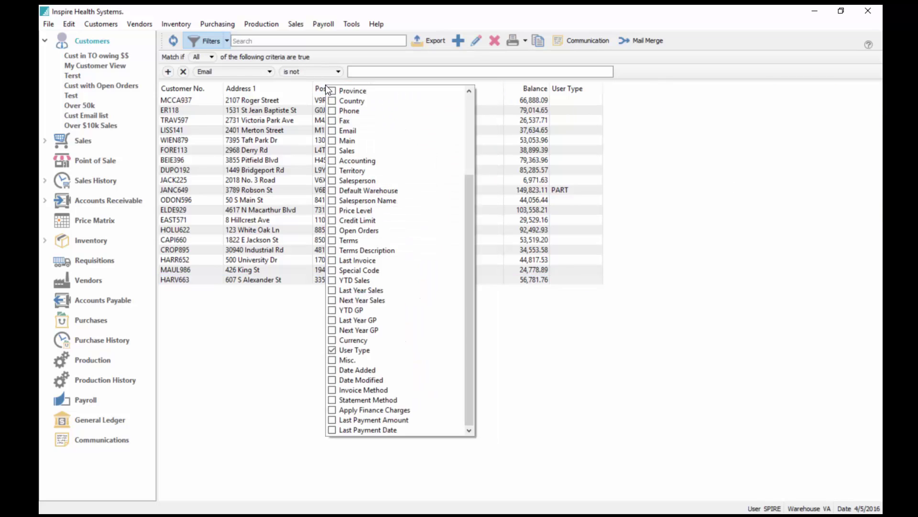
Step: Show the Email column again in the customer list
scroll(369, 137, "up", 4)
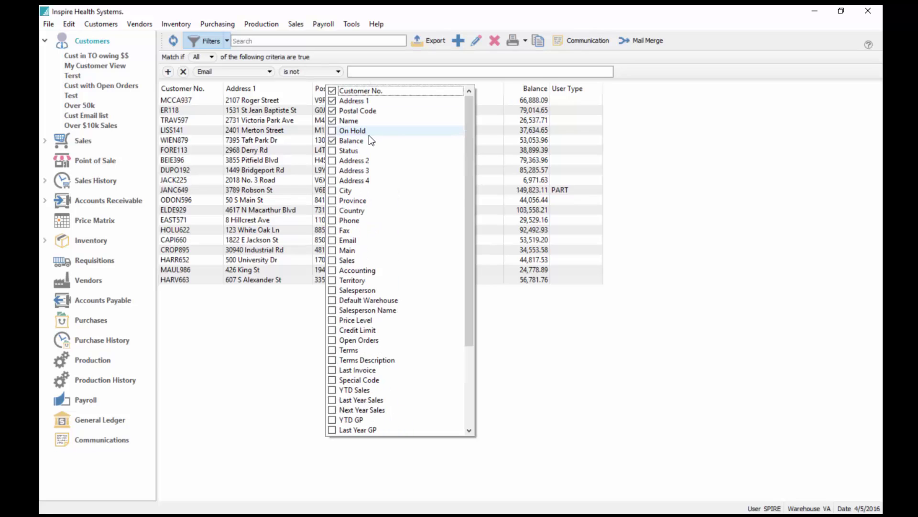
left_click(333, 240)
left_click(700, 343)
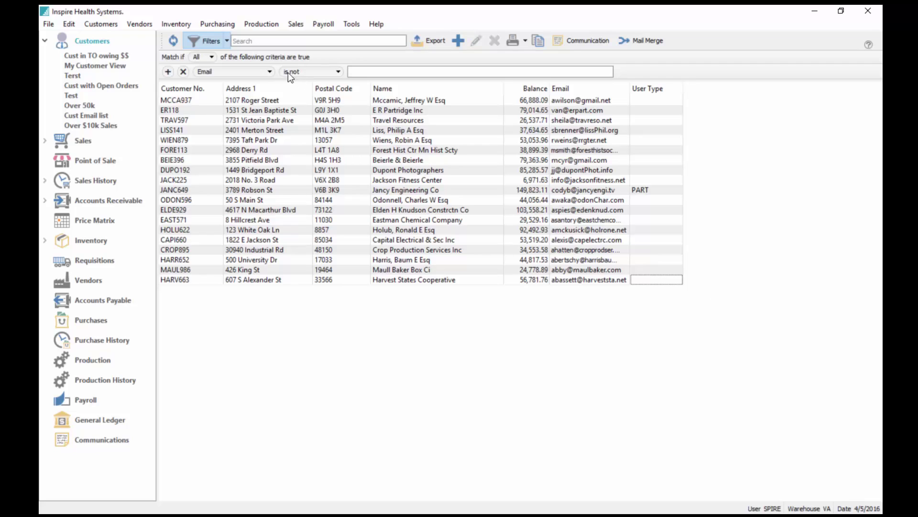
Step: Save the trimmed view as preset 'Email List' and add it to the Customers module list
left_click(227, 41)
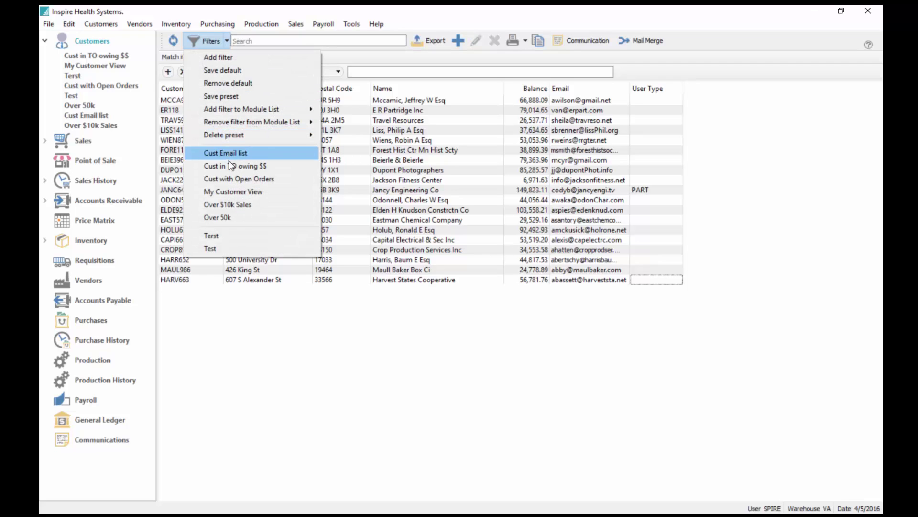
left_click(234, 96)
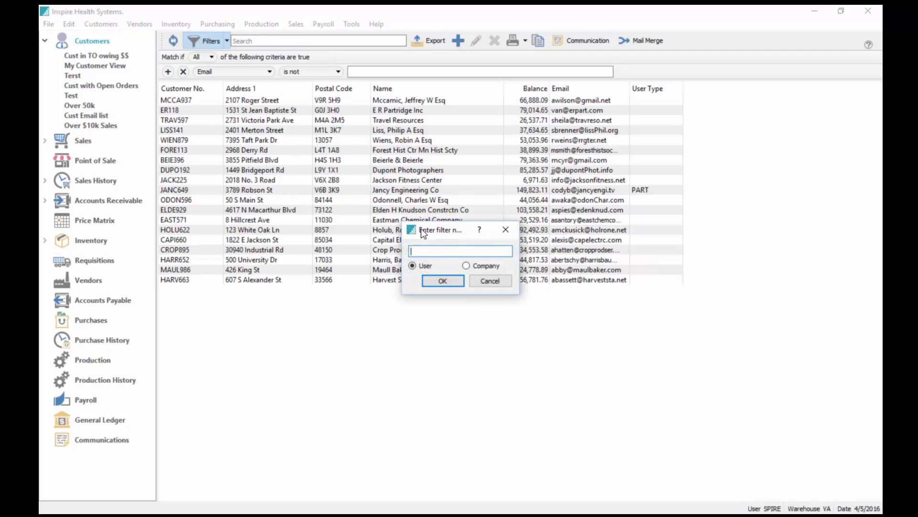
left_click(444, 280)
left_click(227, 41)
mouse_move(226, 109)
left_click(363, 111)
Step: Apply the Email List preset and sort the customers by Customer No
left_click(85, 135)
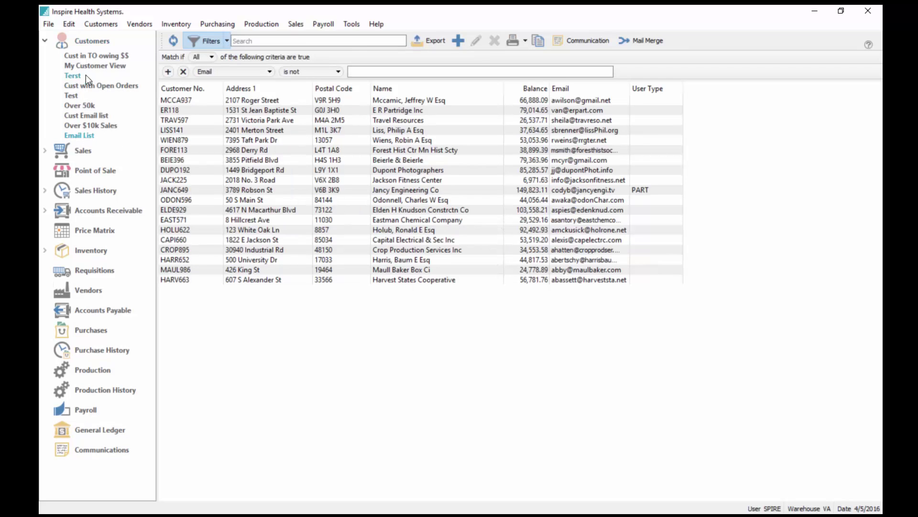
left_click(88, 43)
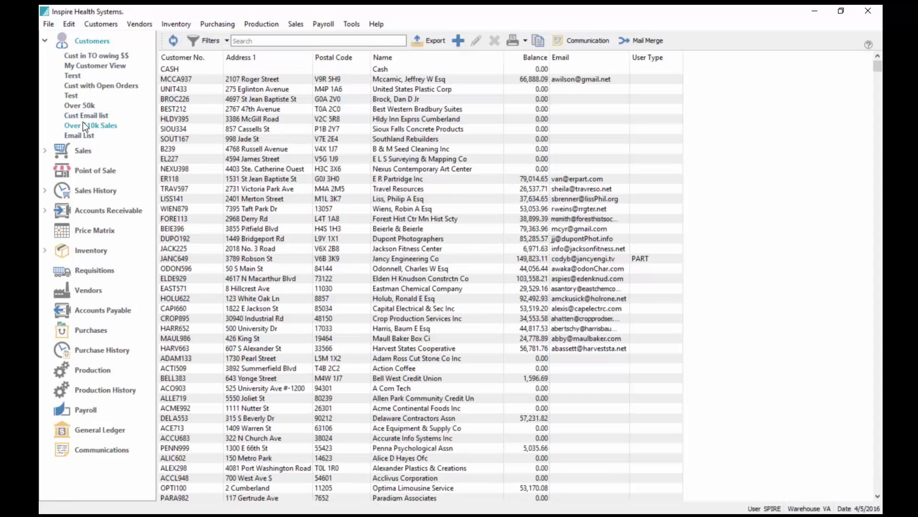
left_click(86, 136)
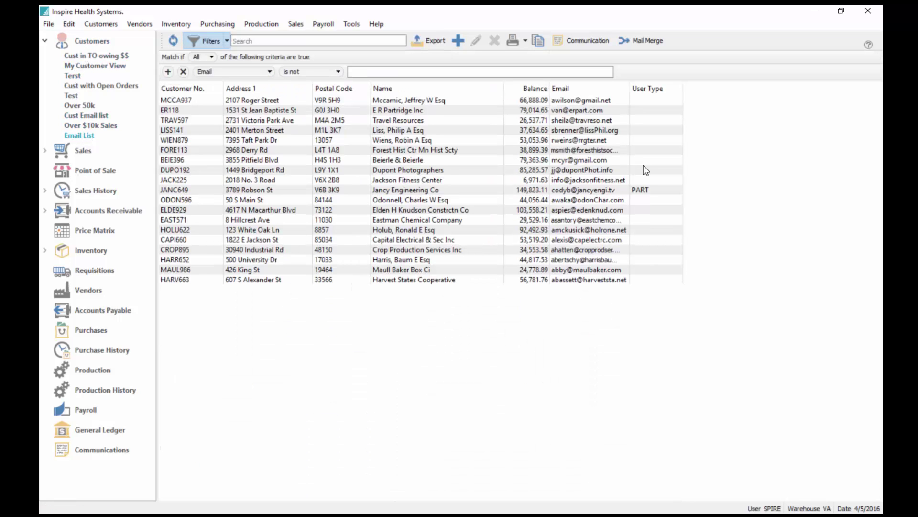
left_click(193, 87)
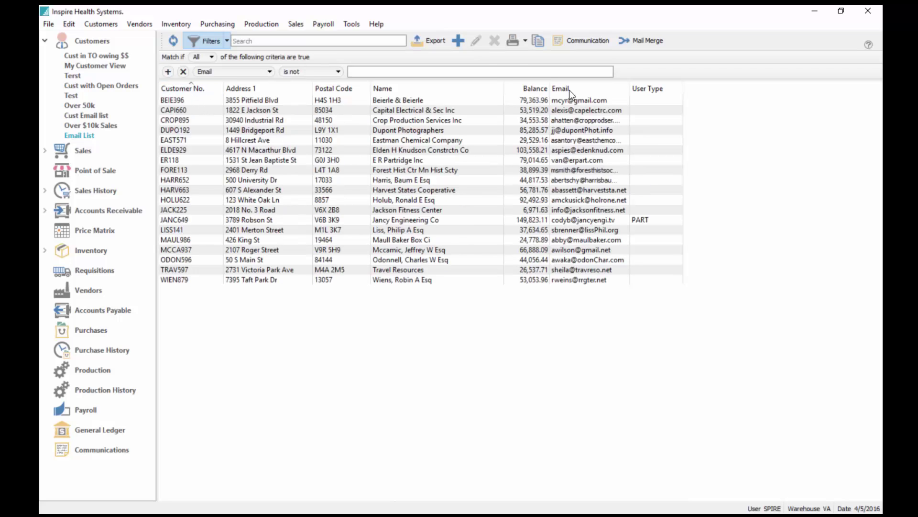
Step: Export the Email List customers to an Excel file 'tes' on the Desktop and open it
left_click(432, 39)
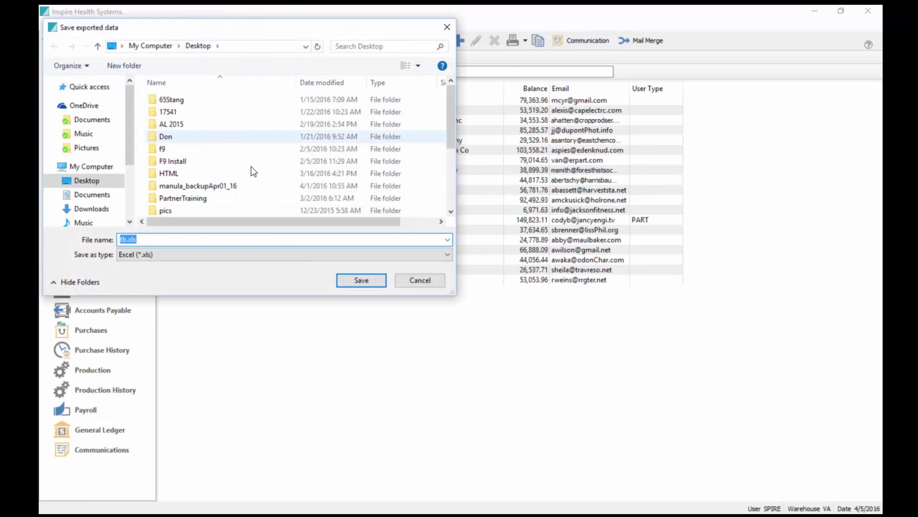
left_click(96, 185)
left_click(167, 240)
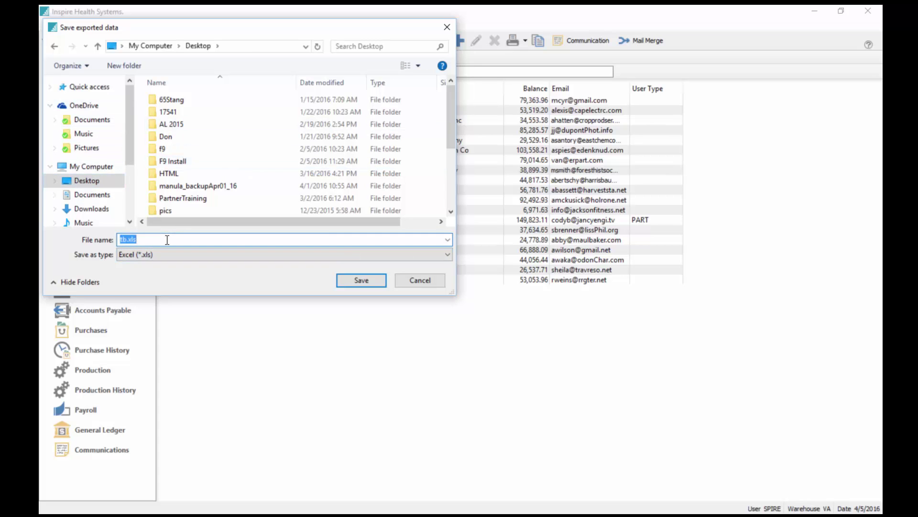
type("tes")
key("Return")
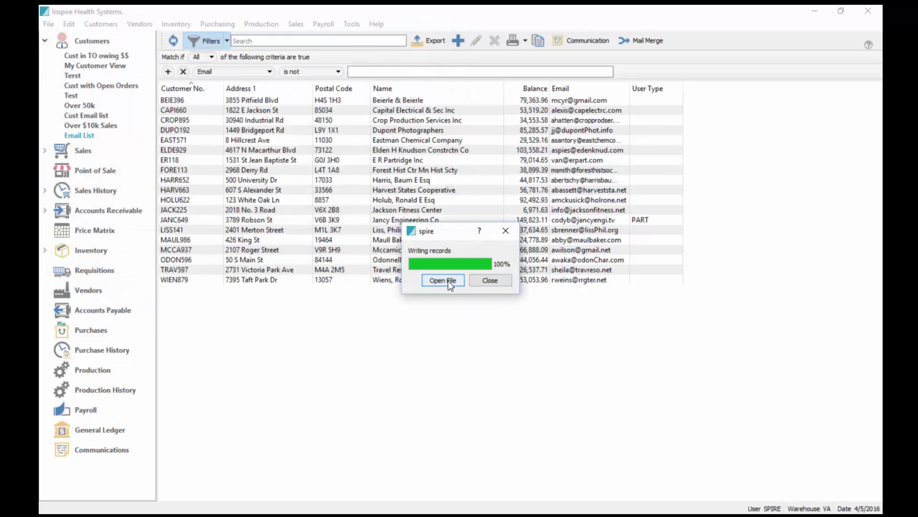
left_click(446, 280)
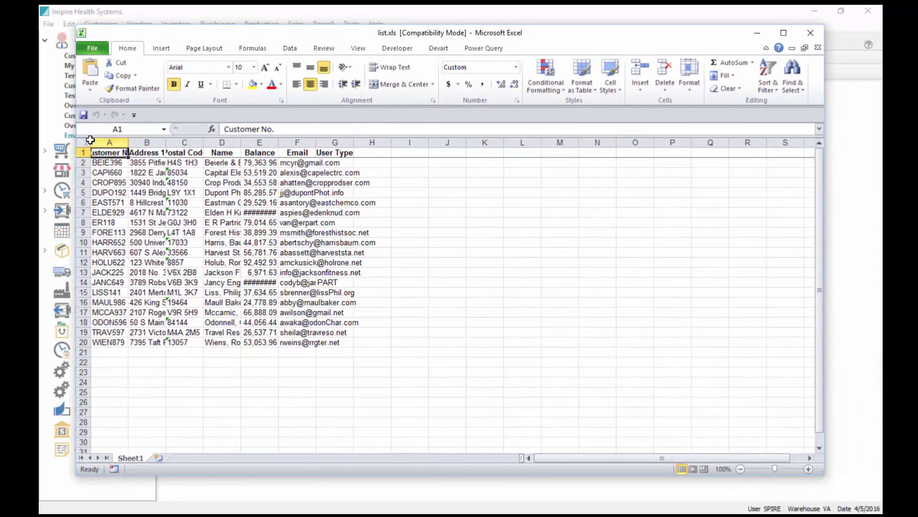
Step: Select the whole sheet, AutoFit columns A–G, and maximize the Excel window
left_click(83, 142)
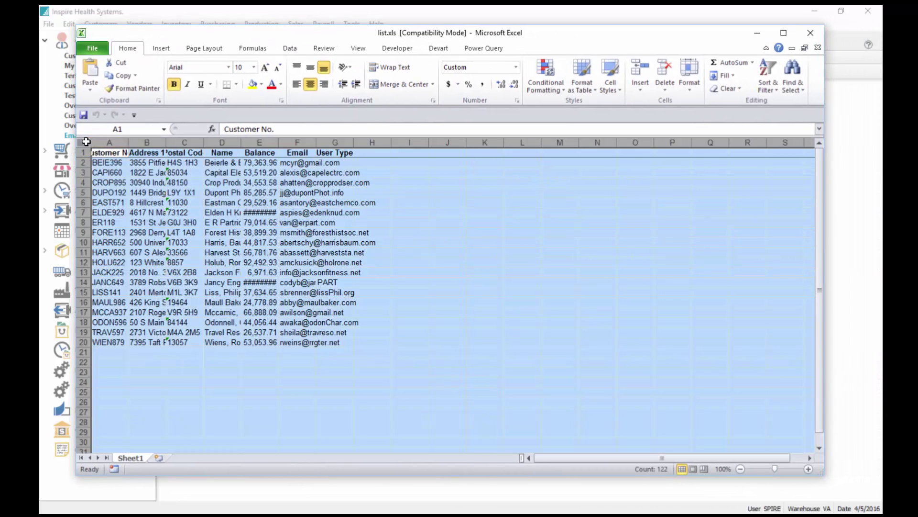
double_click(128, 142)
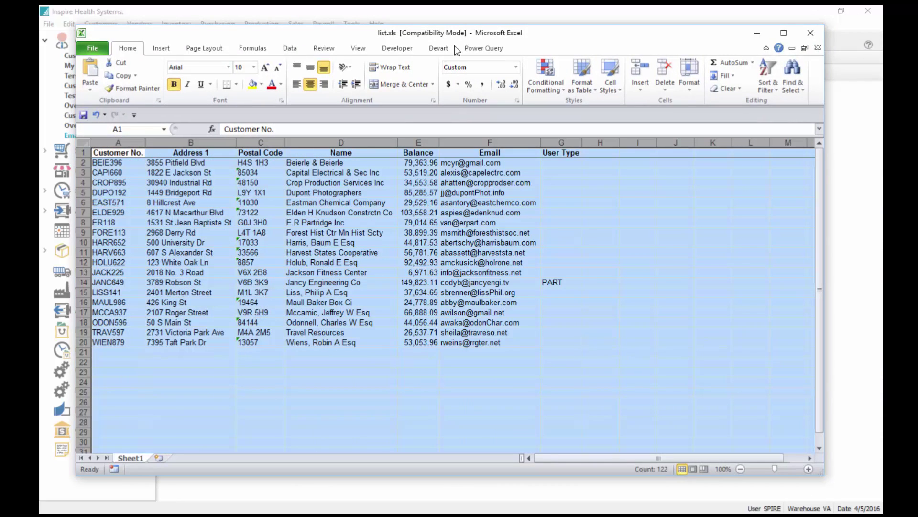
left_click_drag(359, 34, 611, 18)
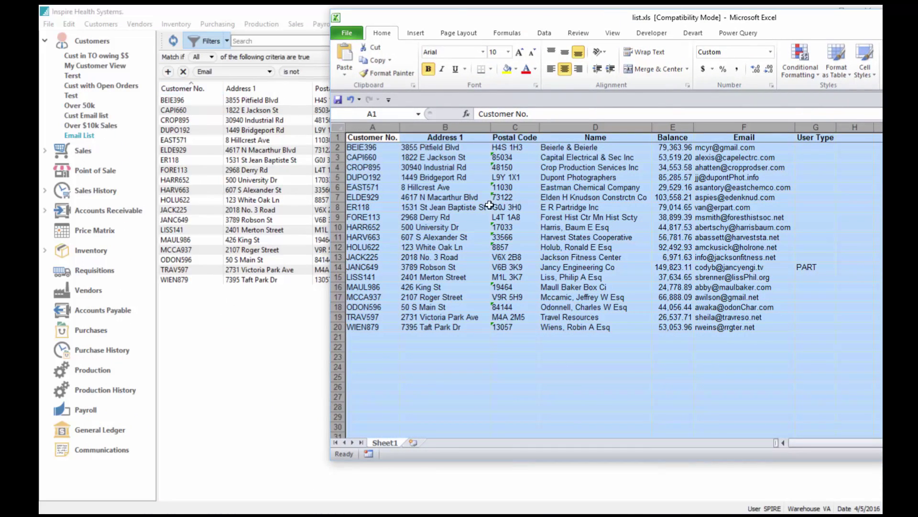
scroll(471, 228, "down", 5)
scroll(471, 228, "down", 2)
scroll(470, 228, "up", 7)
scroll(470, 228, "down", 3)
scroll(471, 229, "up", 3)
double_click(610, 18)
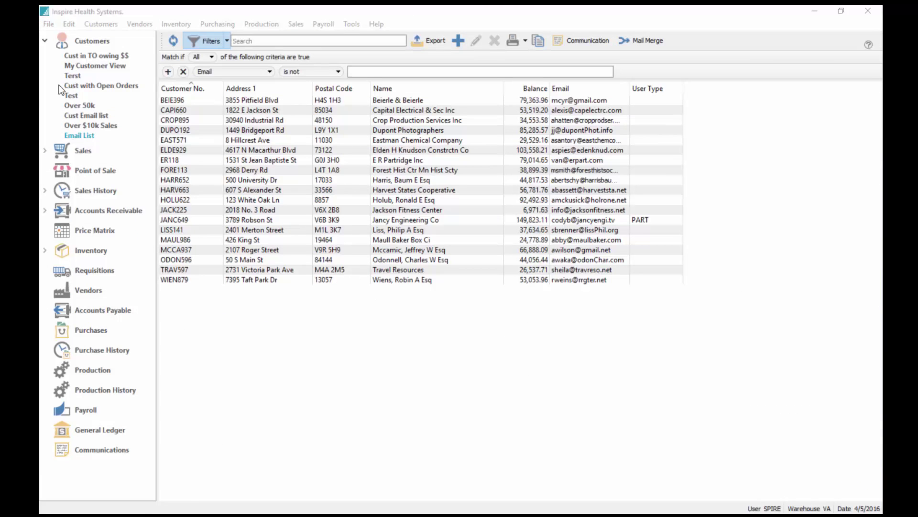
Step: View Needs Ordering, Items not Sold in 2 Years and Negative On Hand, then AR Over 120
left_click(45, 40)
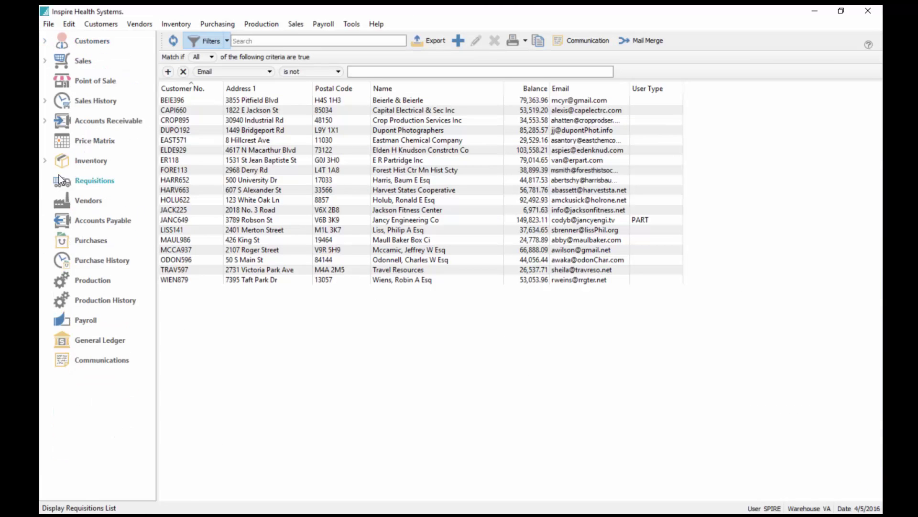
left_click(45, 161)
left_click(93, 175)
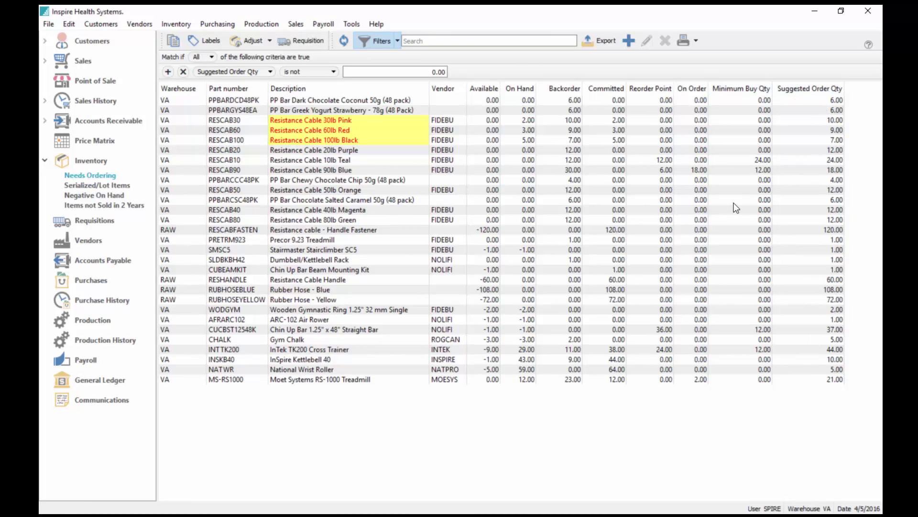
left_click(103, 205)
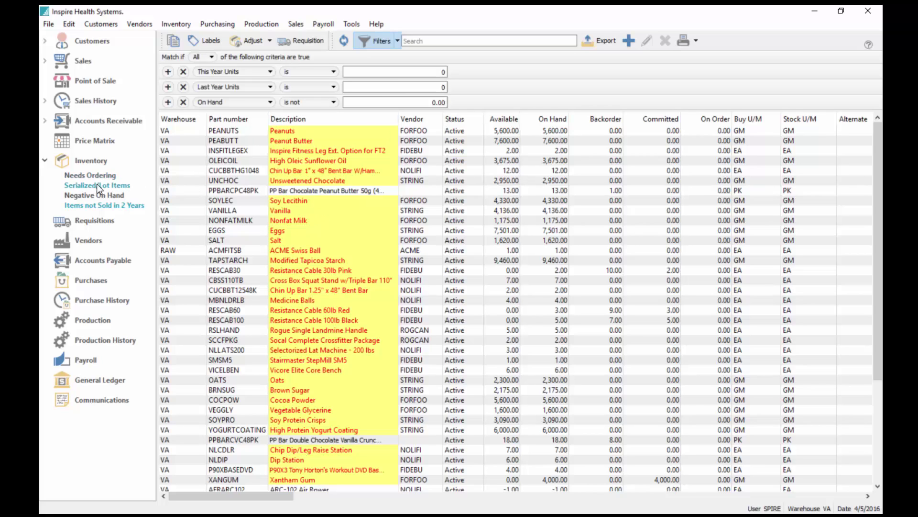
left_click(102, 196)
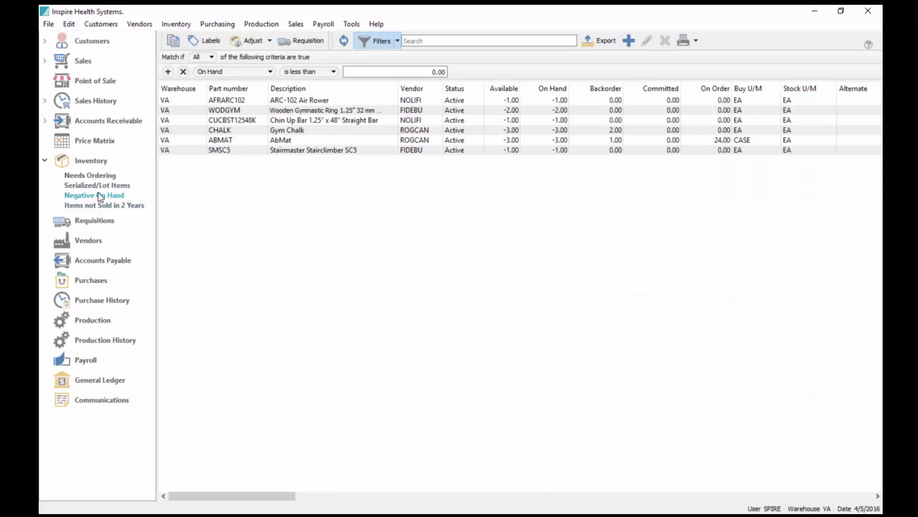
left_click(45, 120)
left_click(79, 136)
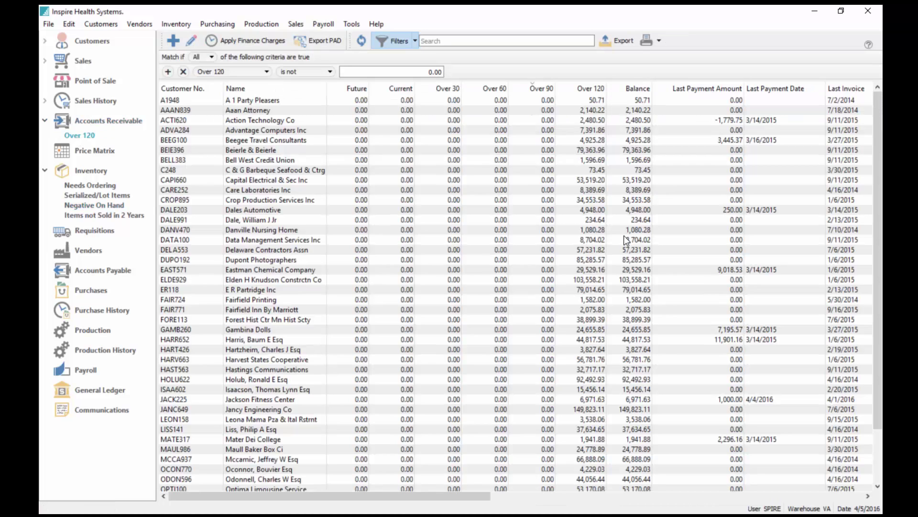
Step: Show the Sales History BackOrders Invoiced list, then the General Ledger accounts list
left_click(45, 100)
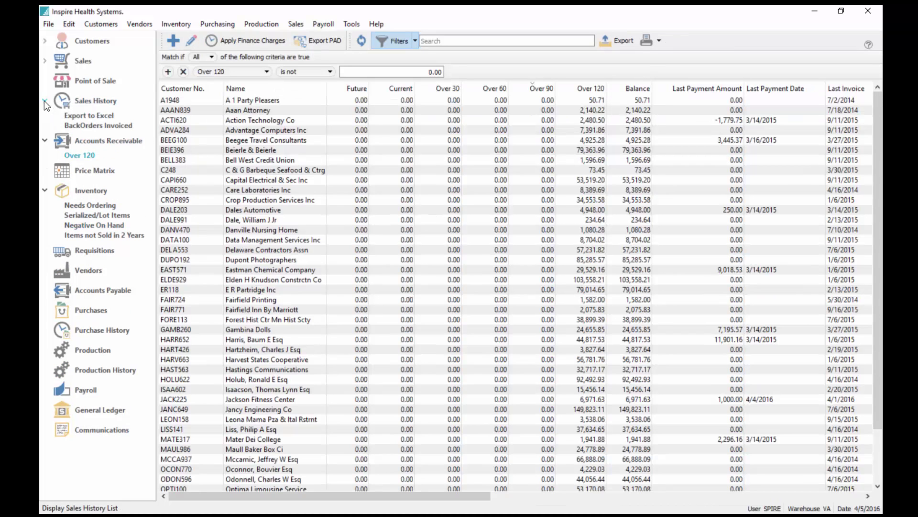
left_click(91, 125)
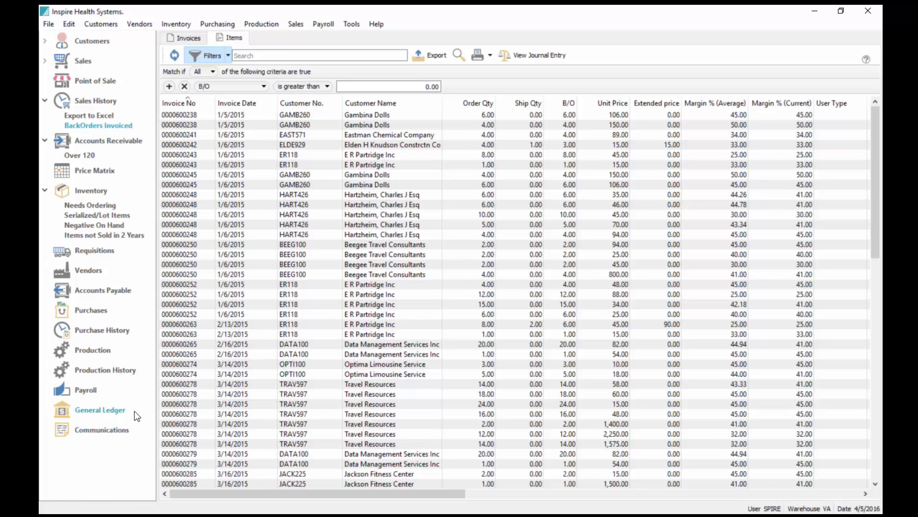
left_click(103, 409)
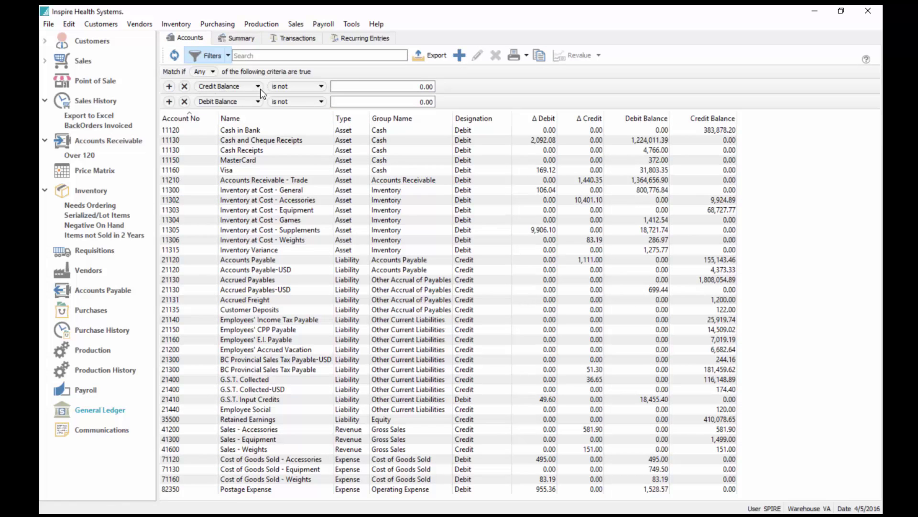
left_click(389, 87)
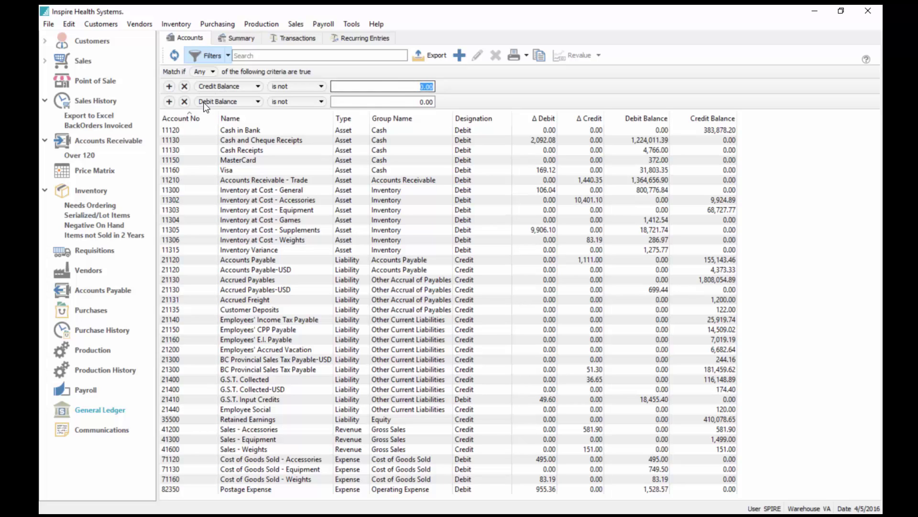
left_click(405, 102)
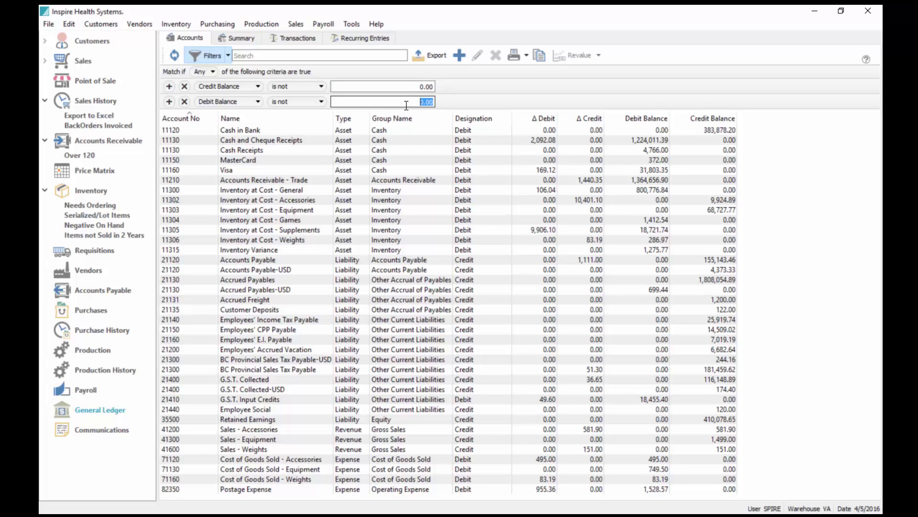